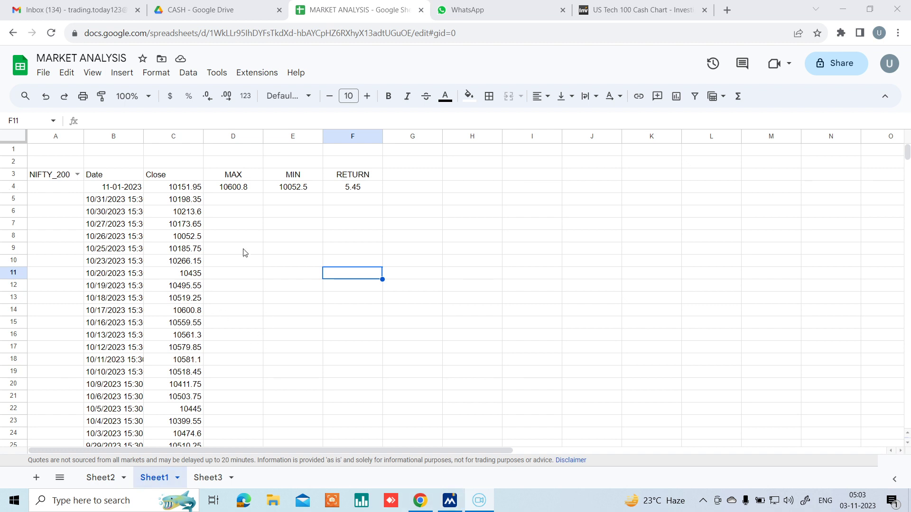
Step: Switch the A3 stock to NIFTY_BANK, then to INDUSINDBK (MAX 1469.1, MIN 1401.3, RETURN 4.84)
click(77, 175)
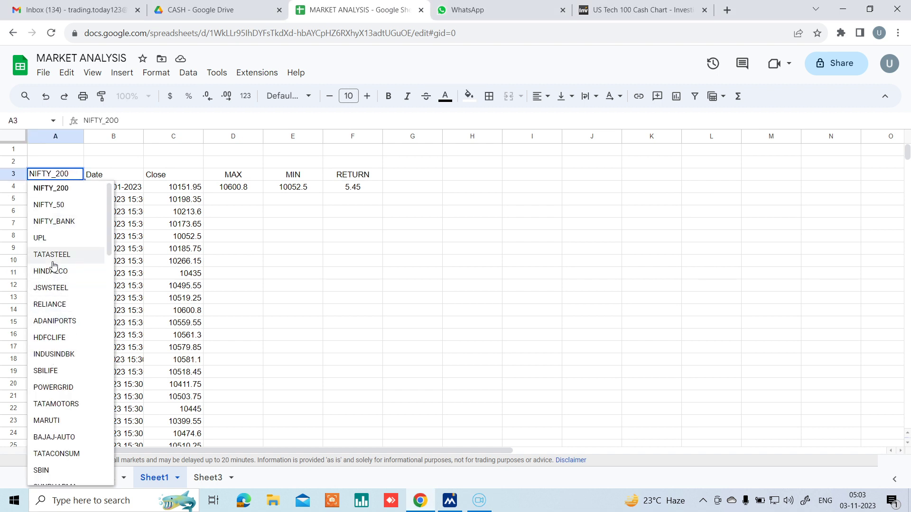
click(63, 222)
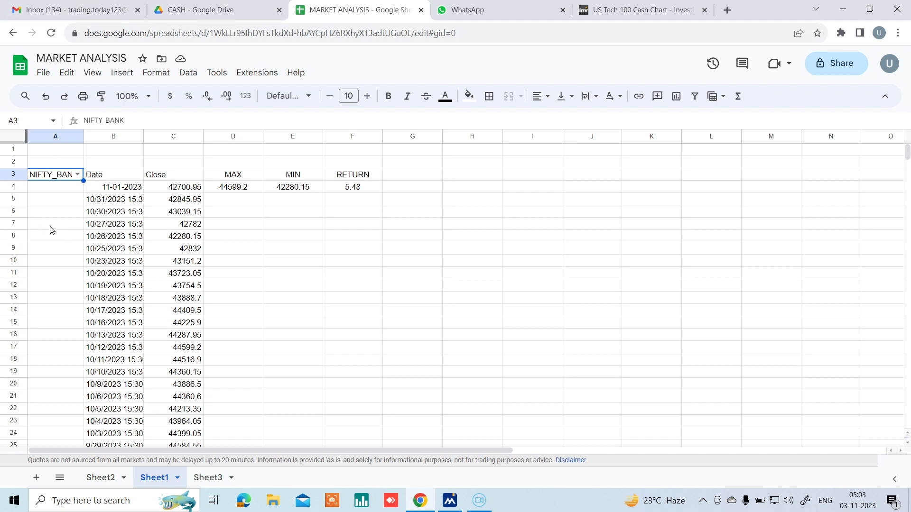
click(77, 174)
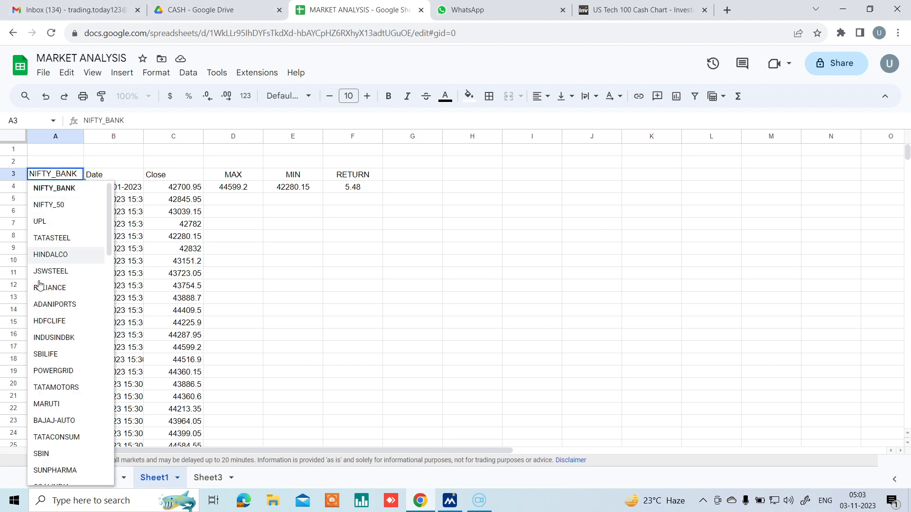
click(54, 337)
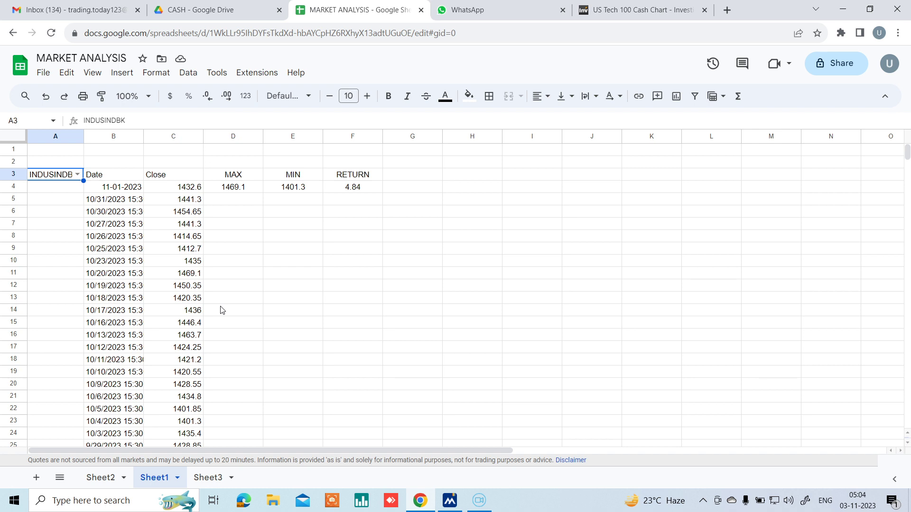
click(118, 179)
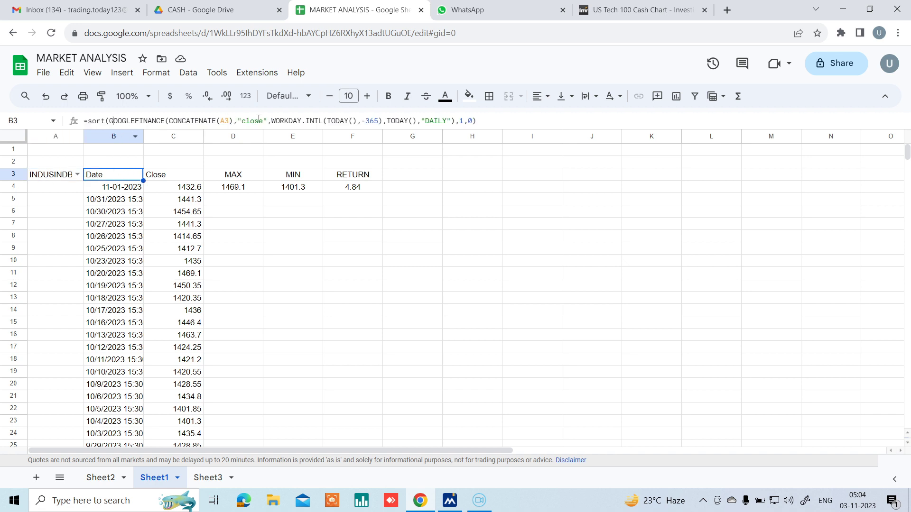
drag(258, 119, 454, 211)
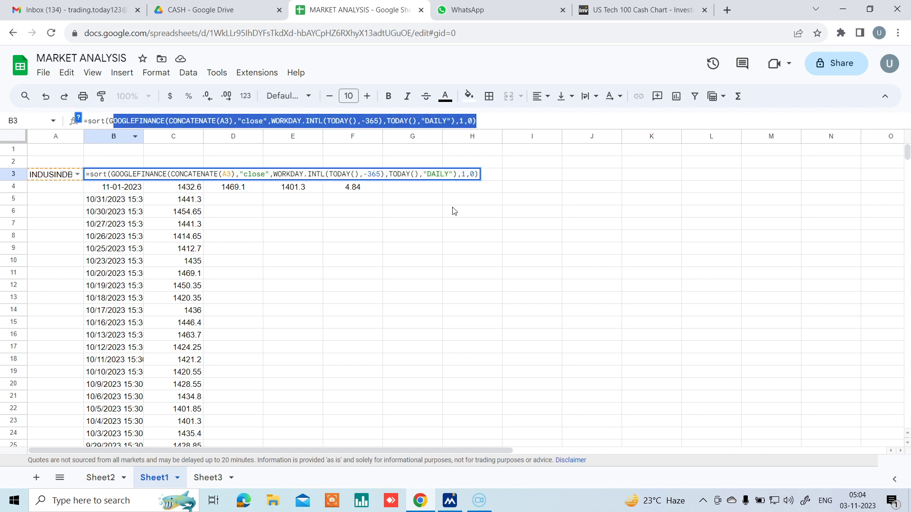
click(389, 299)
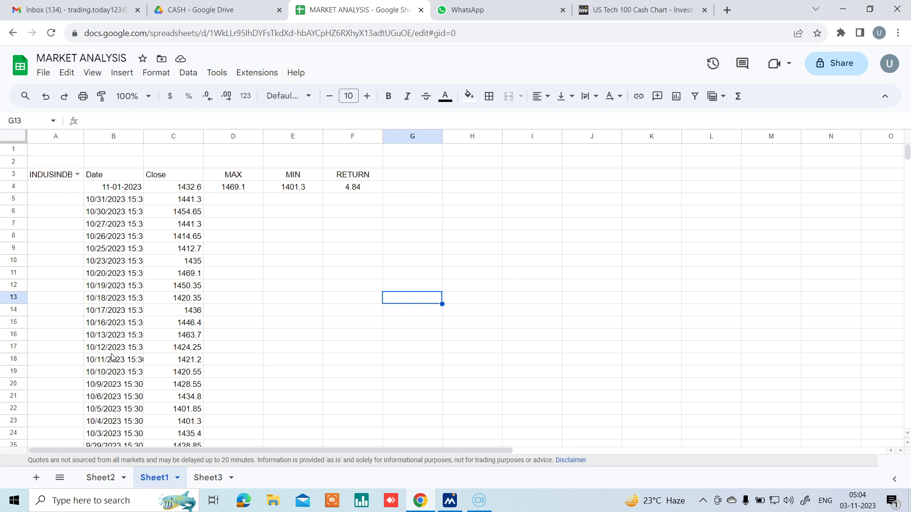
Step: Enter =STDEV(C4:C23) in E8, giving a standard deviation of 18.66522519
click(285, 238)
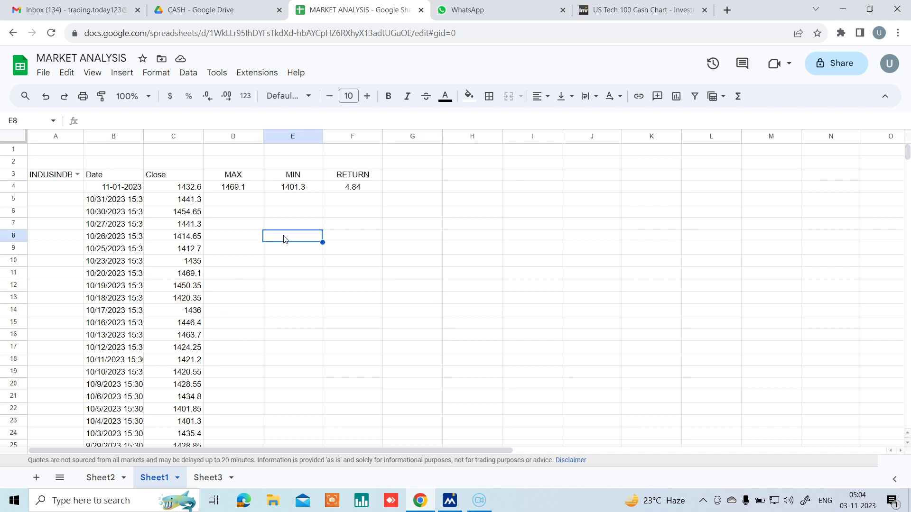
click(291, 251)
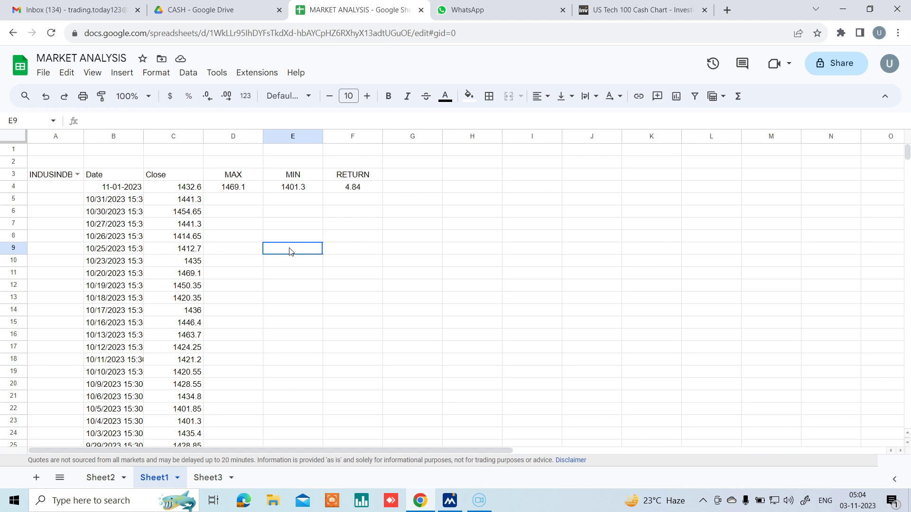
click(286, 236)
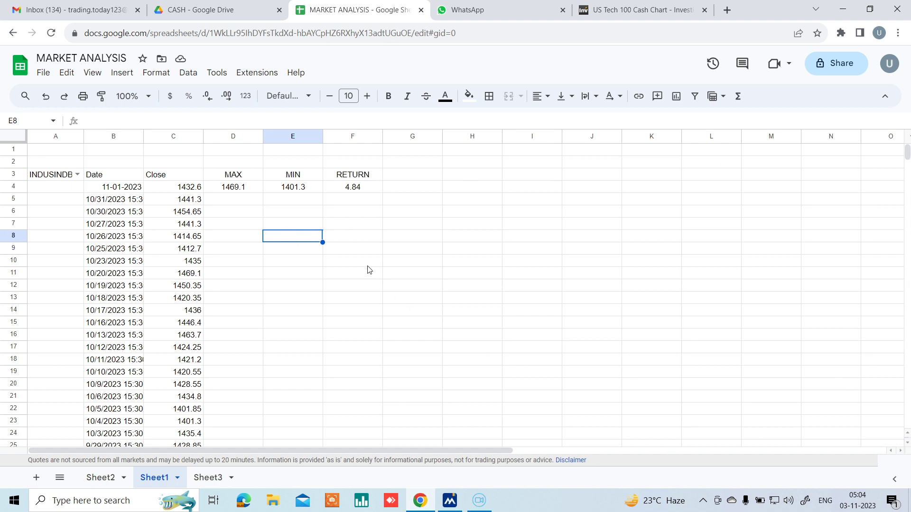
double_click(284, 236)
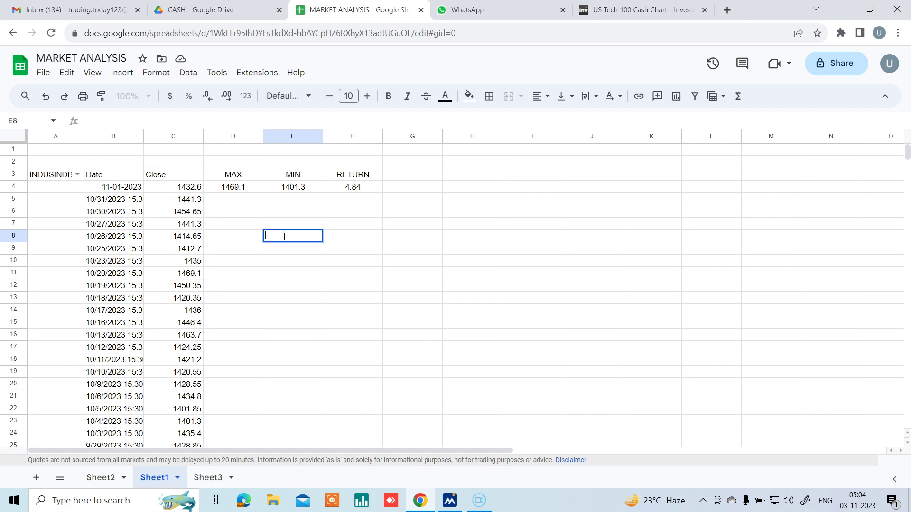
text(=)
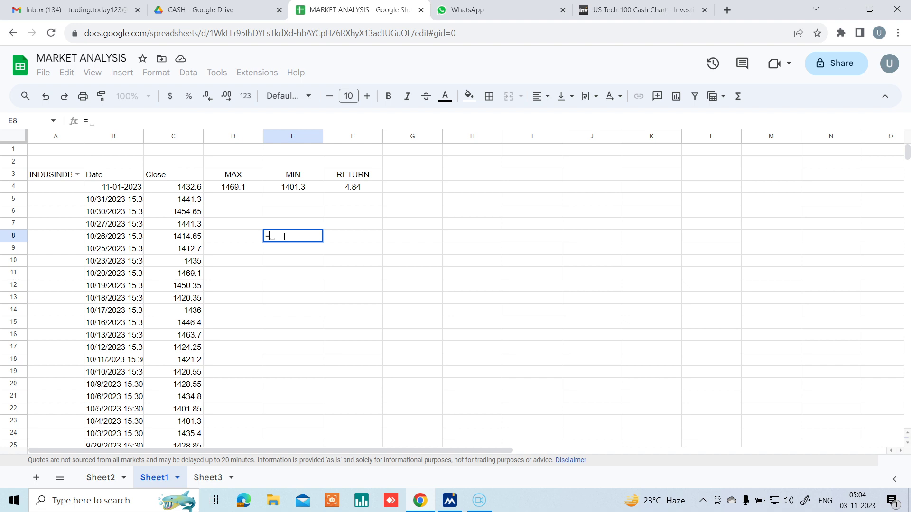
text(st)
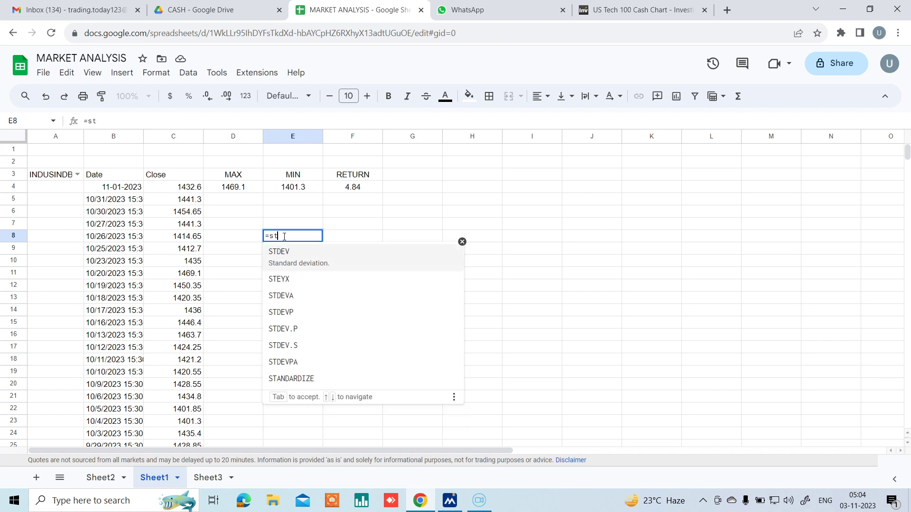
click(288, 261)
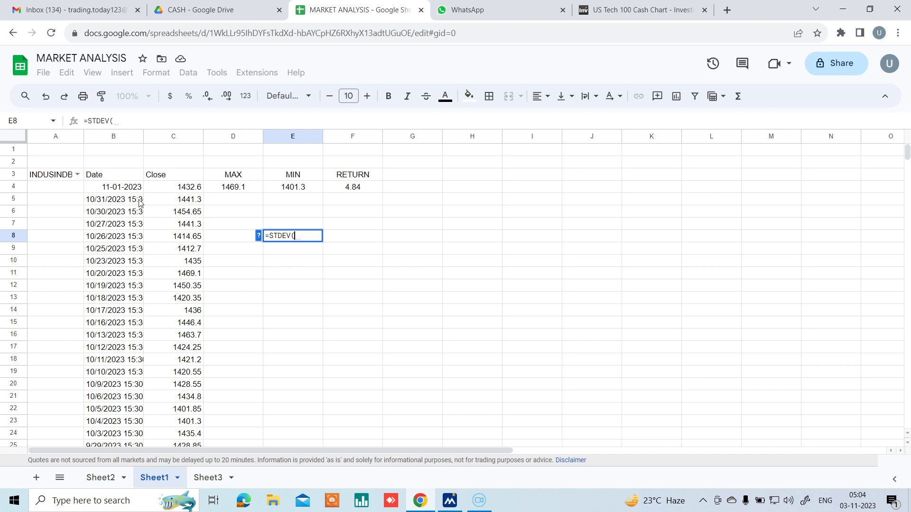
drag(190, 189, 188, 229)
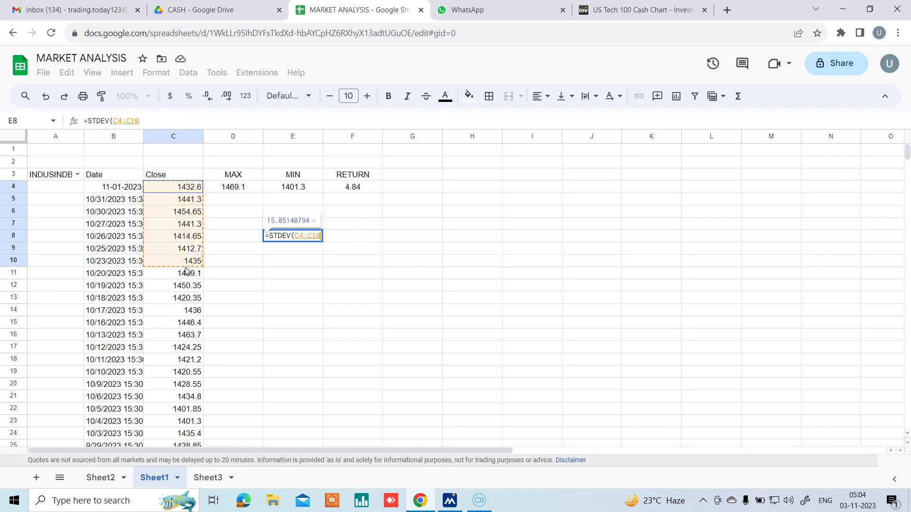
drag(188, 229, 197, 323)
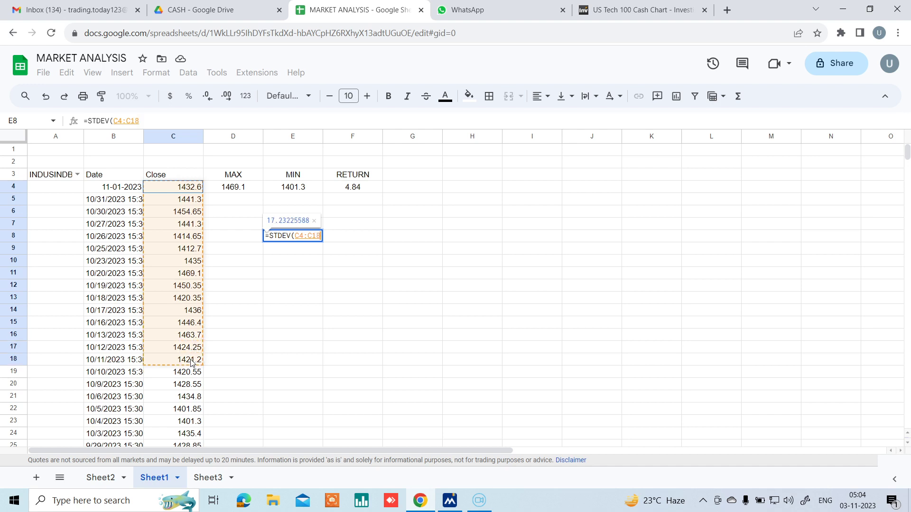
drag(198, 323, 194, 424)
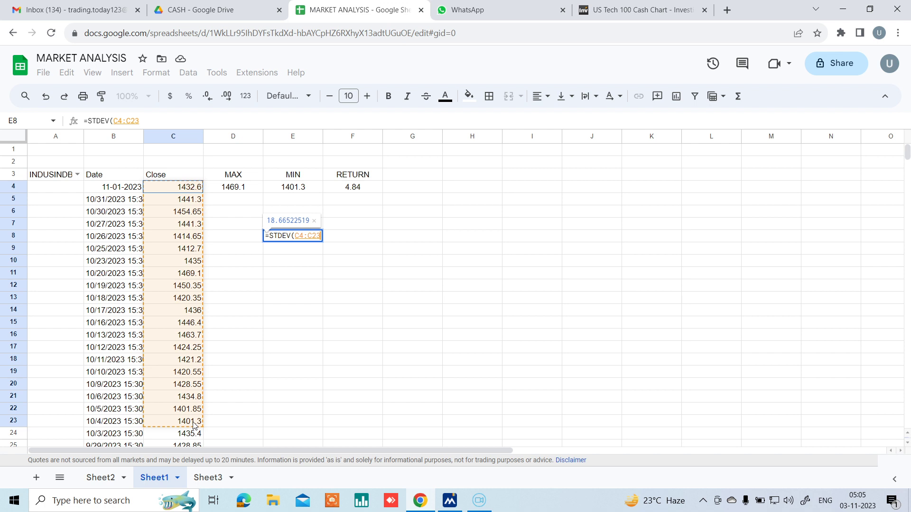
drag(194, 425, 194, 424)
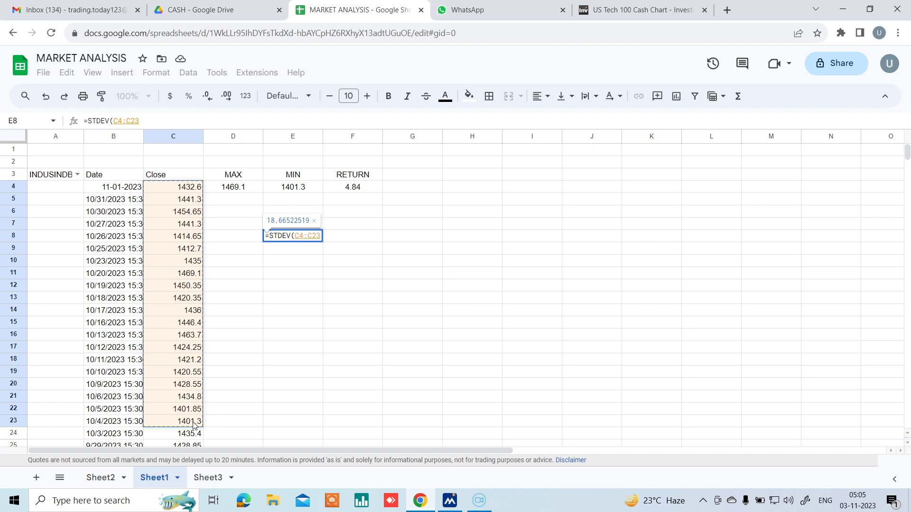
text())
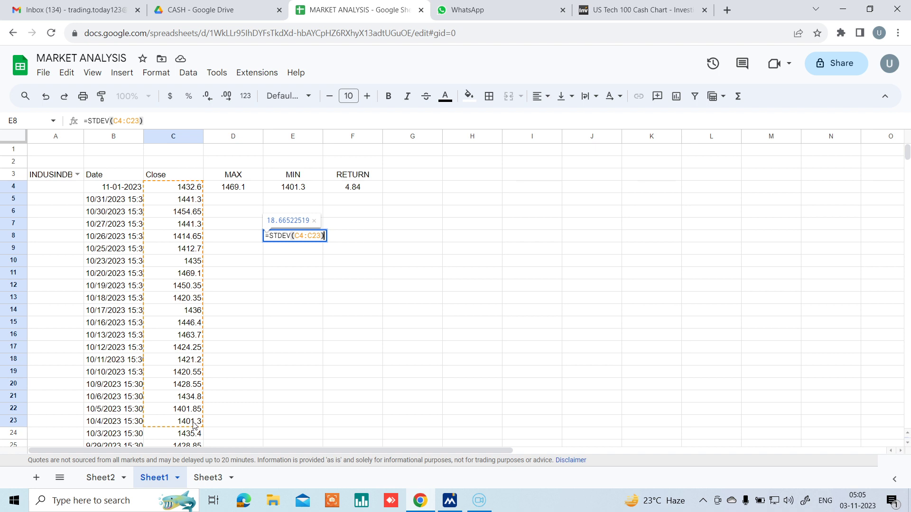
key(Return)
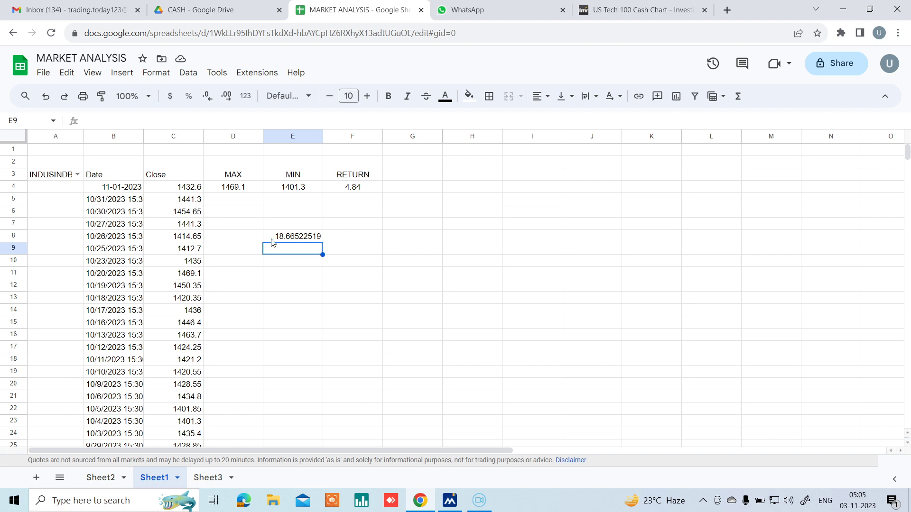
Step: Reduce E8's decimal places so the standard deviation shows 18.67
click(291, 240)
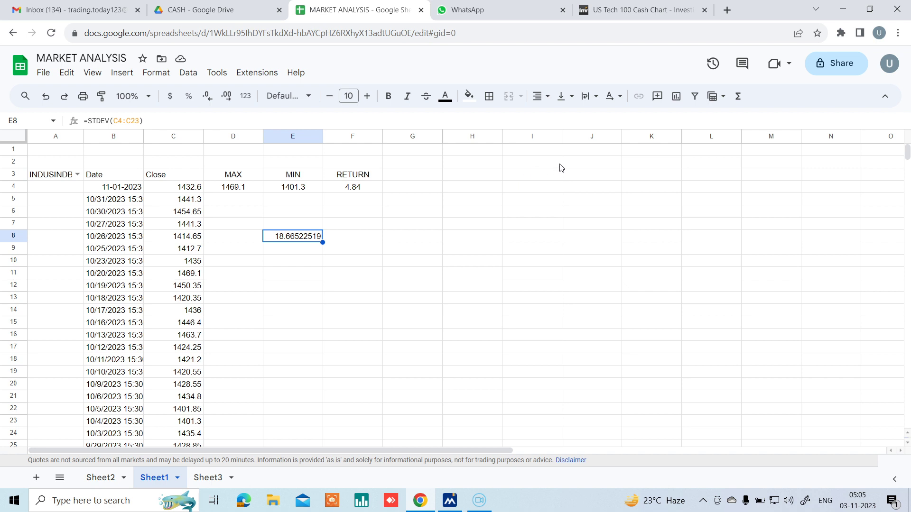
click(227, 105)
click(212, 105)
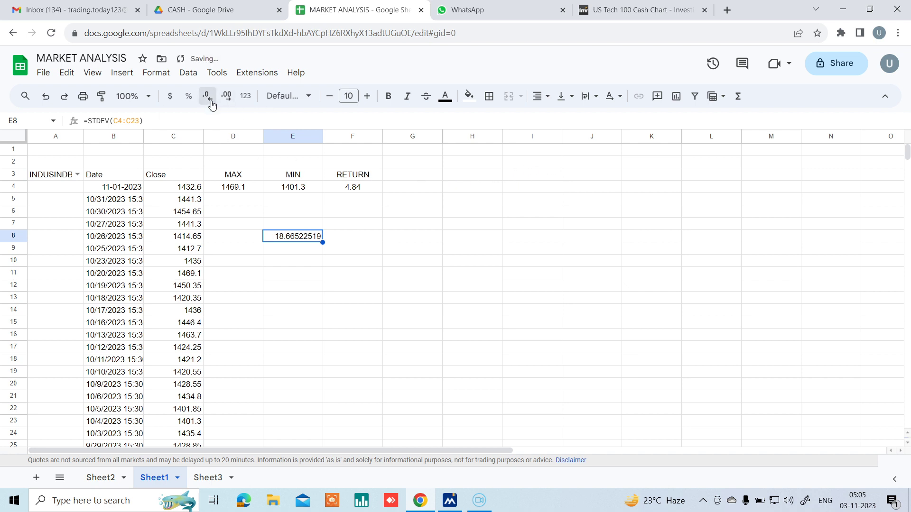
click(212, 105)
click(213, 105)
click(212, 105)
click(212, 105)
click(212, 105)
click(212, 105)
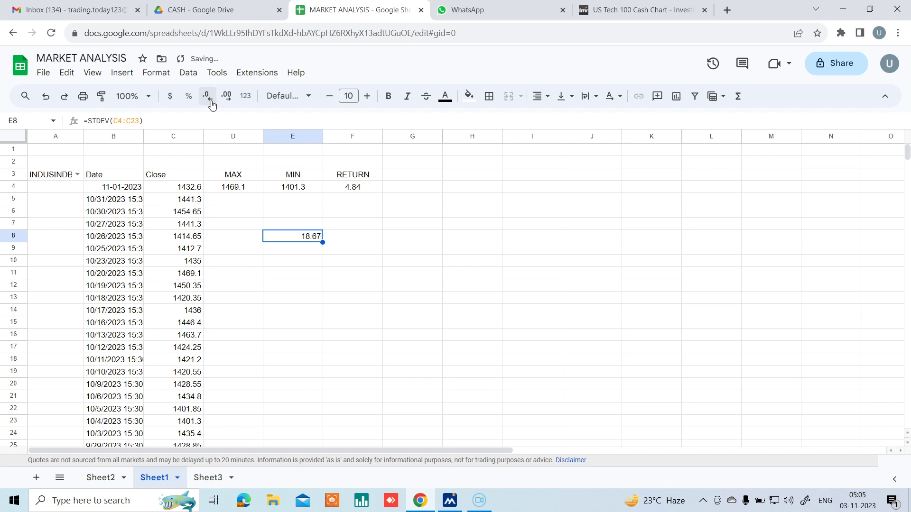
click(503, 348)
click(289, 238)
click(242, 243)
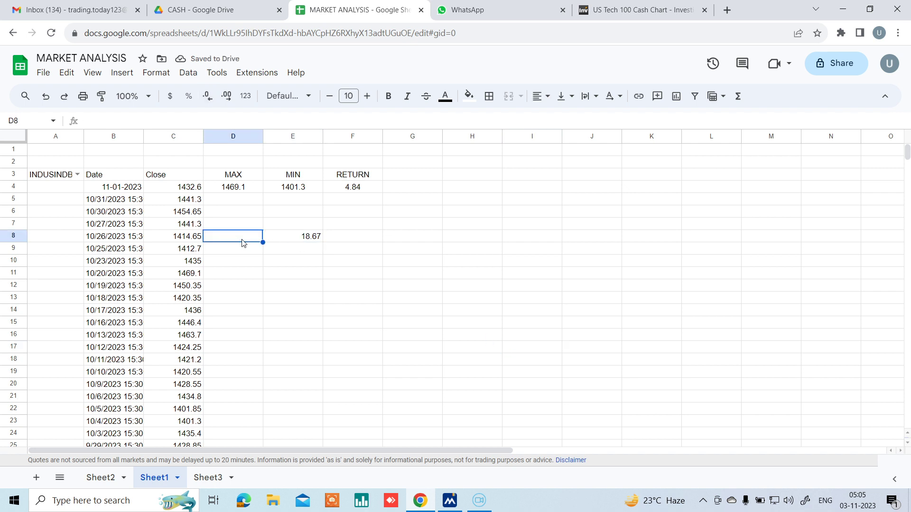
Step: Label E7 'SD' and centre both the SD label and its value
click(304, 225)
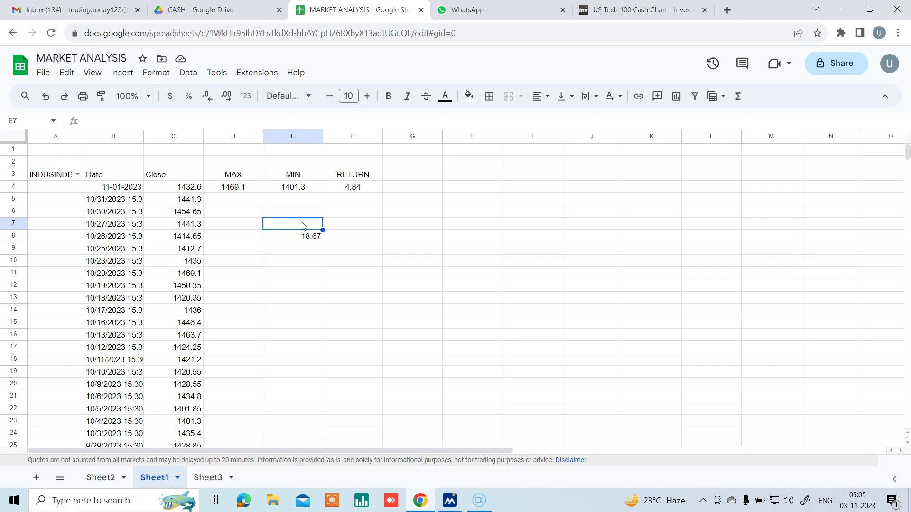
text(SD)
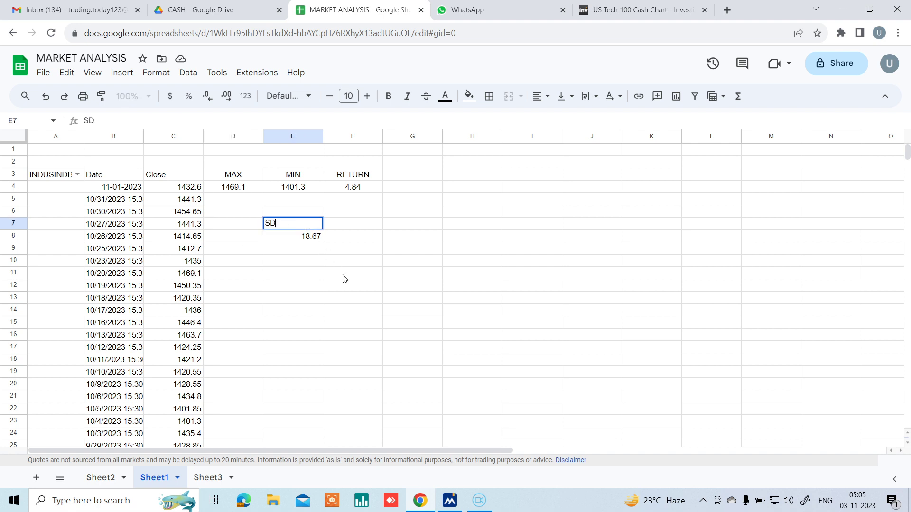
click(343, 279)
drag(302, 225, 301, 244)
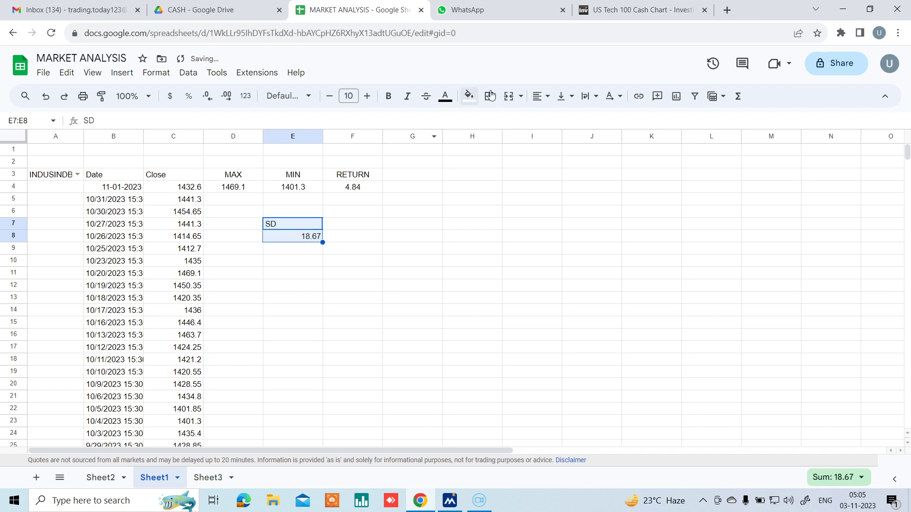
click(540, 96)
click(559, 121)
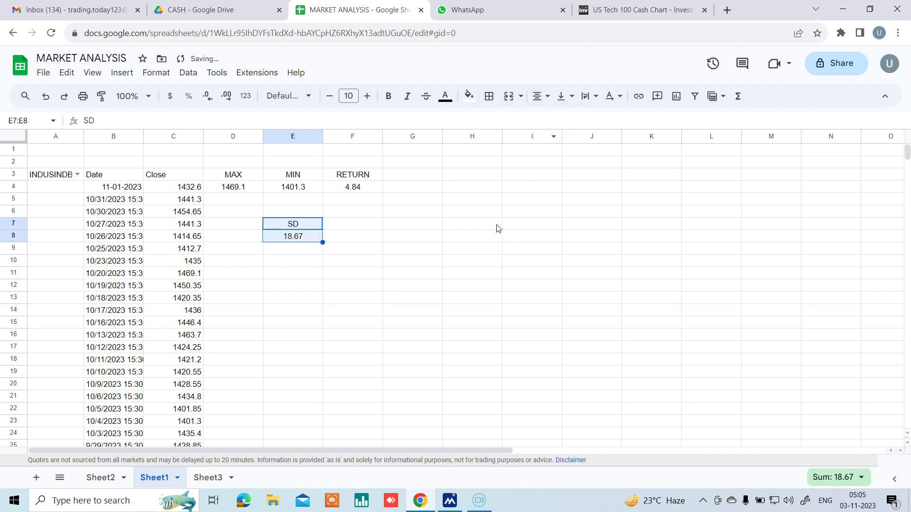
click(418, 314)
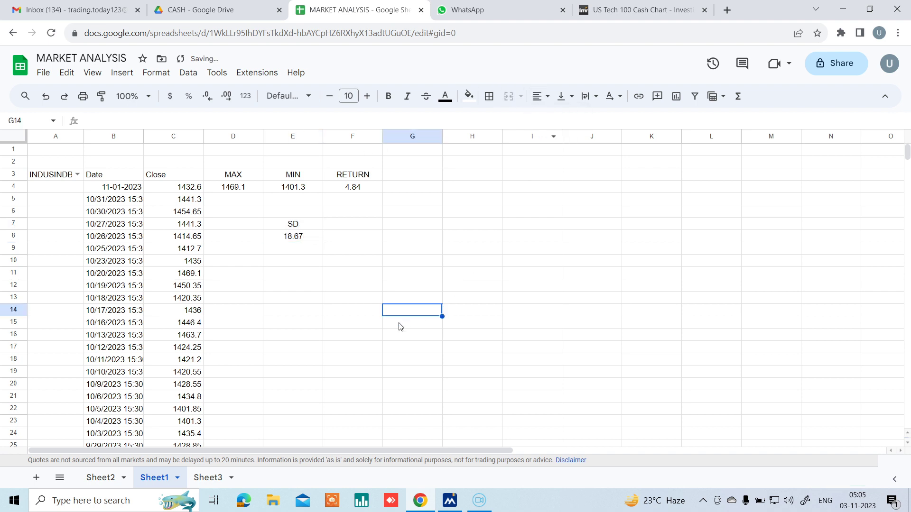
click(357, 228)
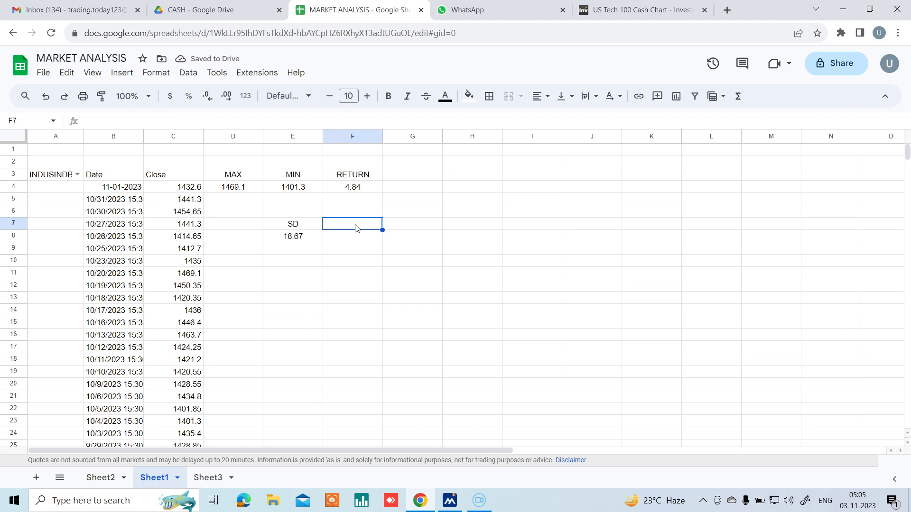
Step: Type AVG in F7 and enter =AVERAGE(C4:C23) in F8
text(A)
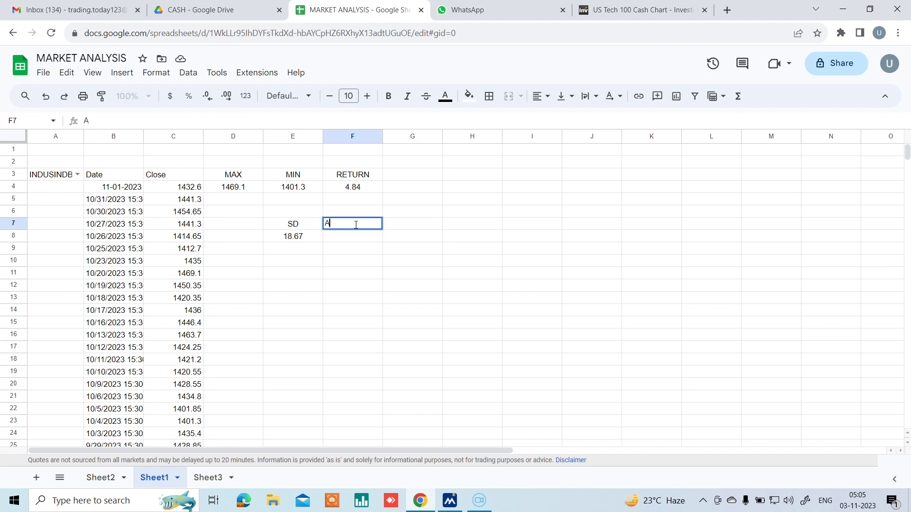
text(VG)
click(375, 236)
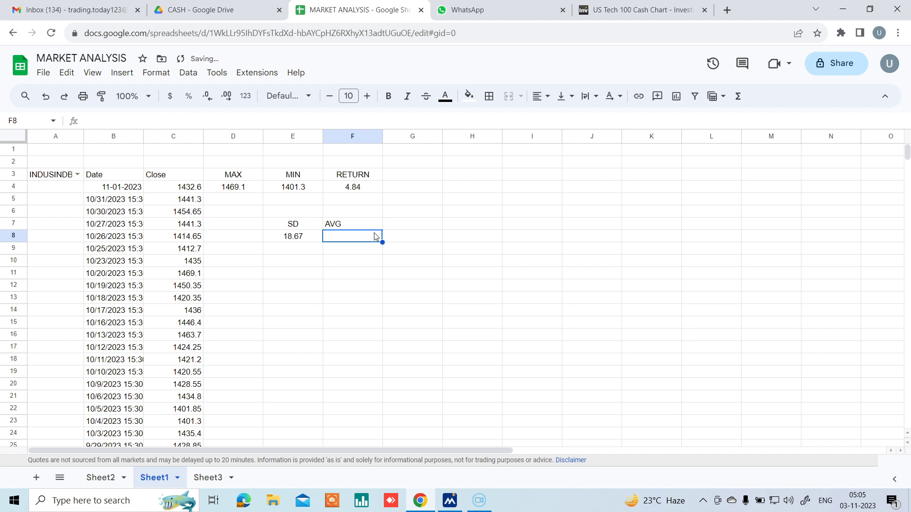
text(=)
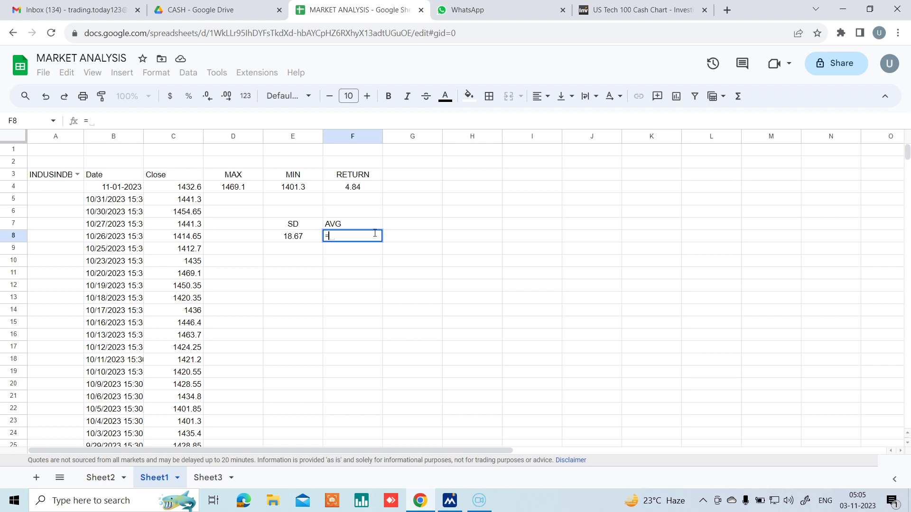
text(AV)
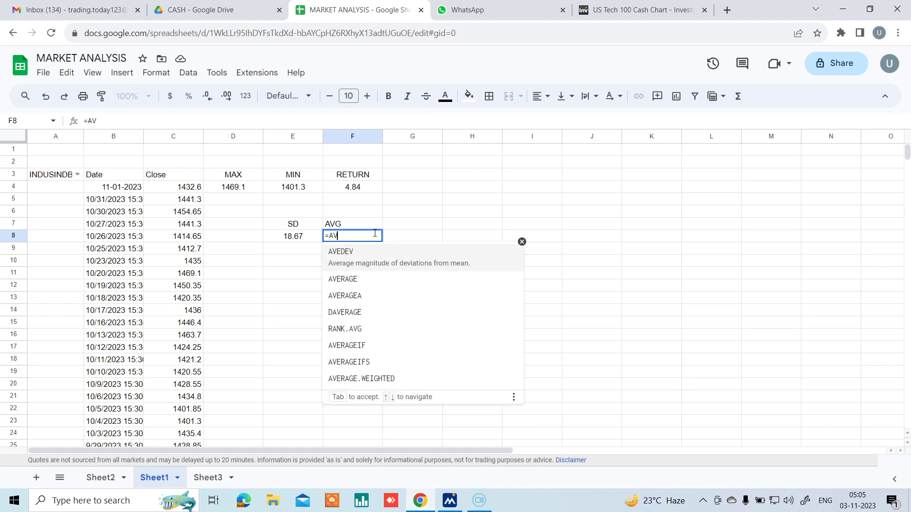
click(357, 277)
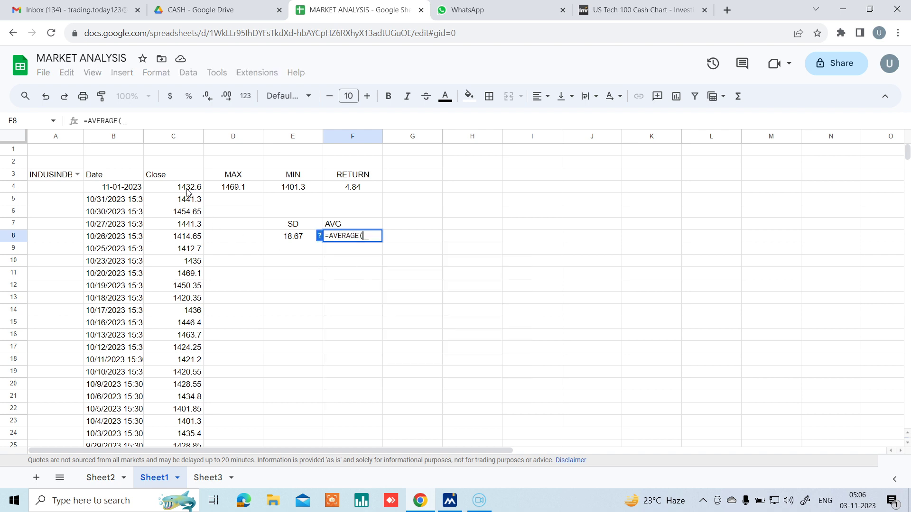
drag(187, 190, 191, 245)
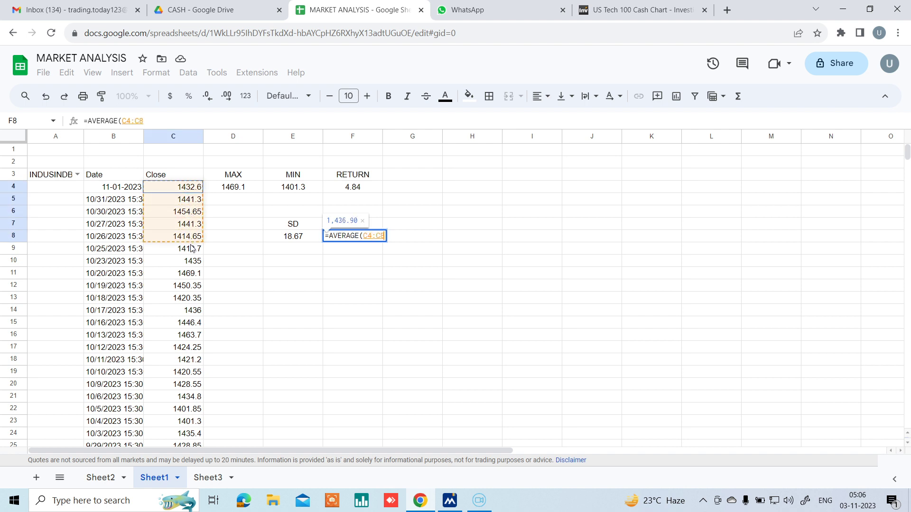
mouse_move(191, 247)
mouse_down()
mouse_move(198, 344)
mouse_move(190, 424)
mouse_up()
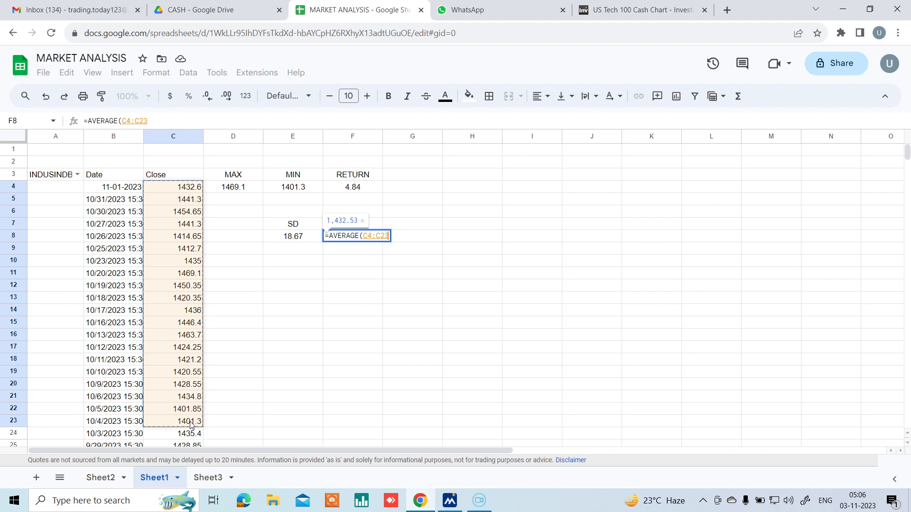
text())
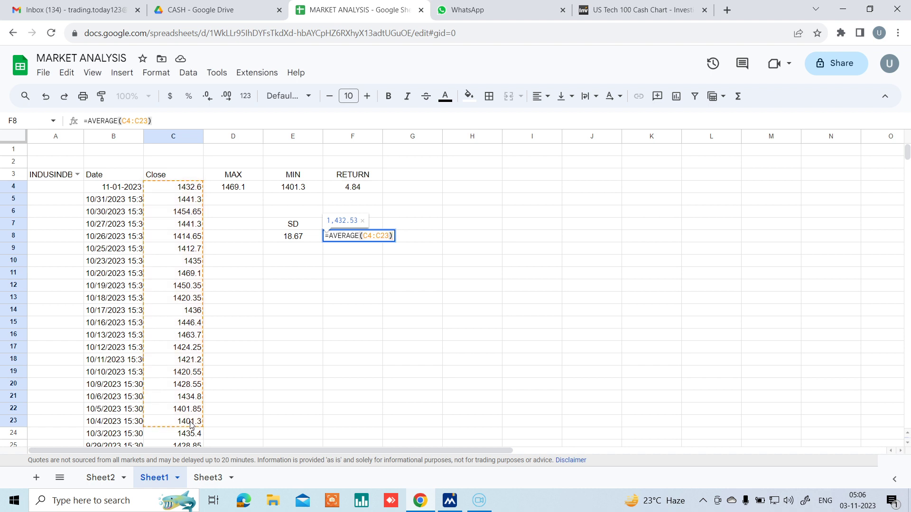
key(Return)
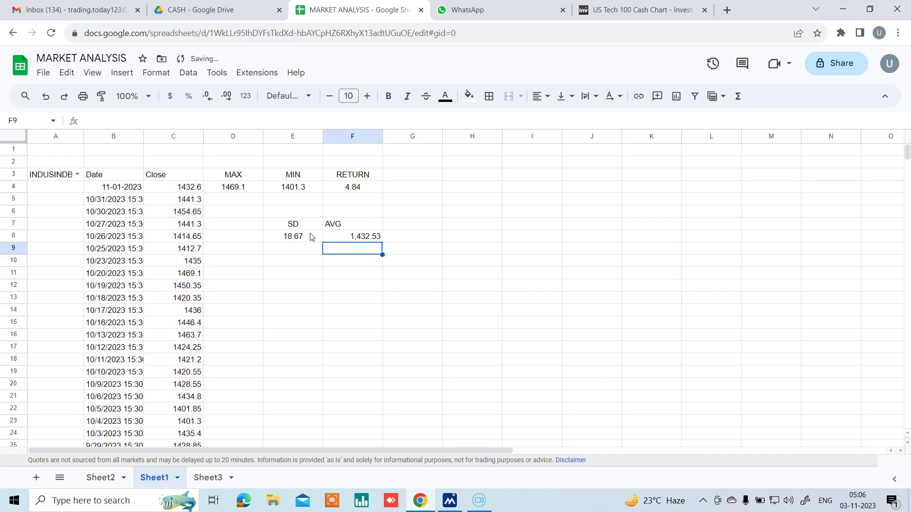
Step: Centre the 1,432.53 average in F8
click(311, 237)
click(351, 240)
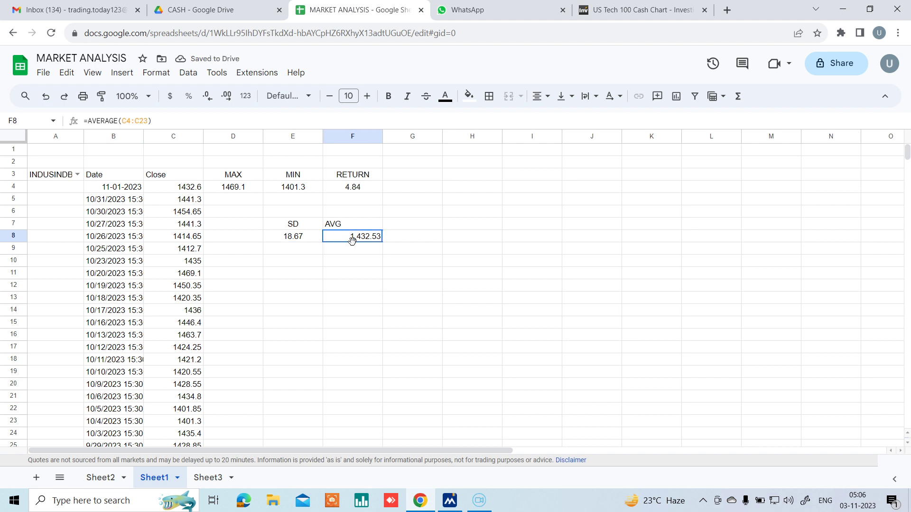
click(303, 239)
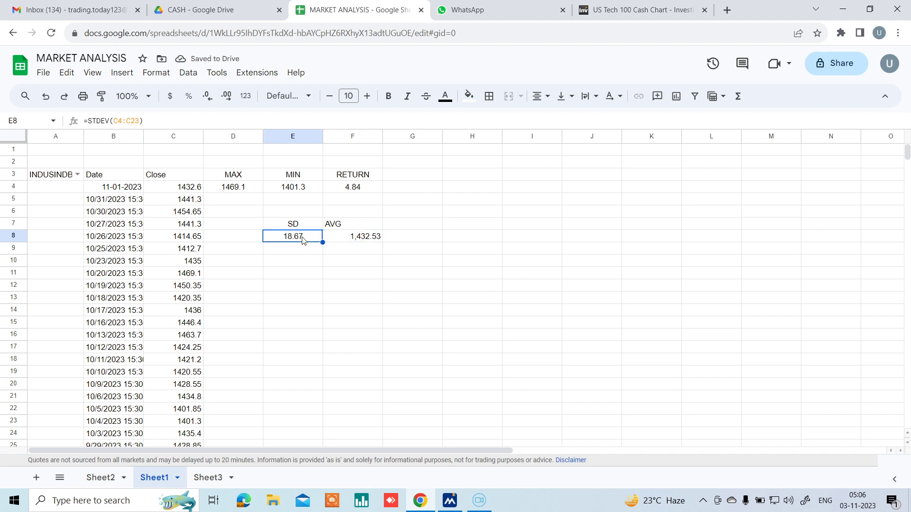
click(369, 241)
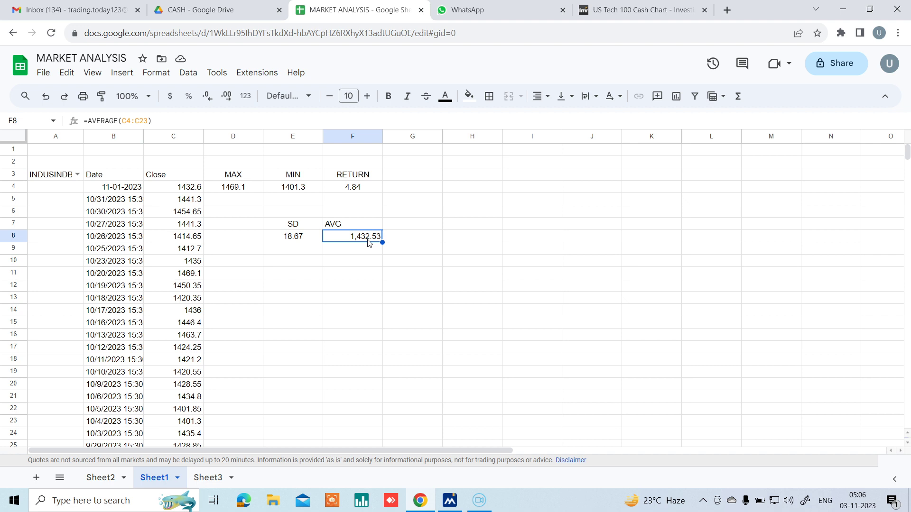
click(549, 101)
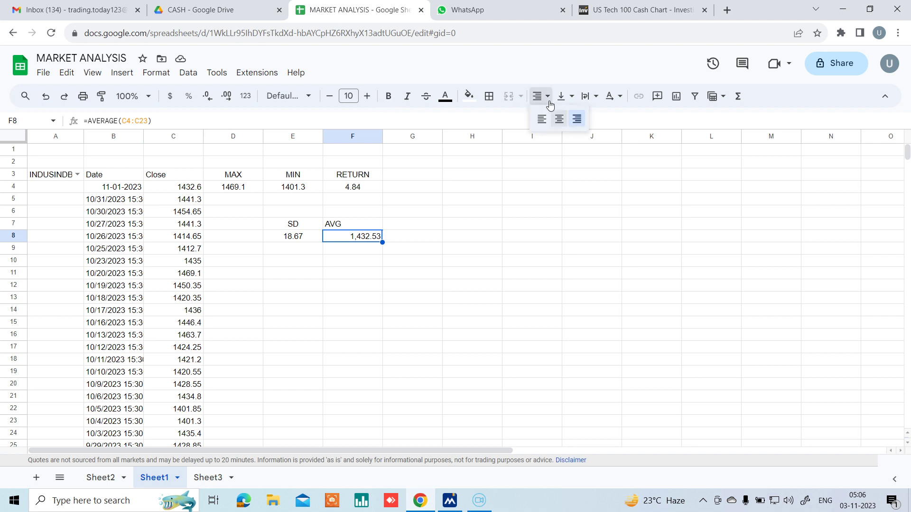
click(559, 120)
click(468, 284)
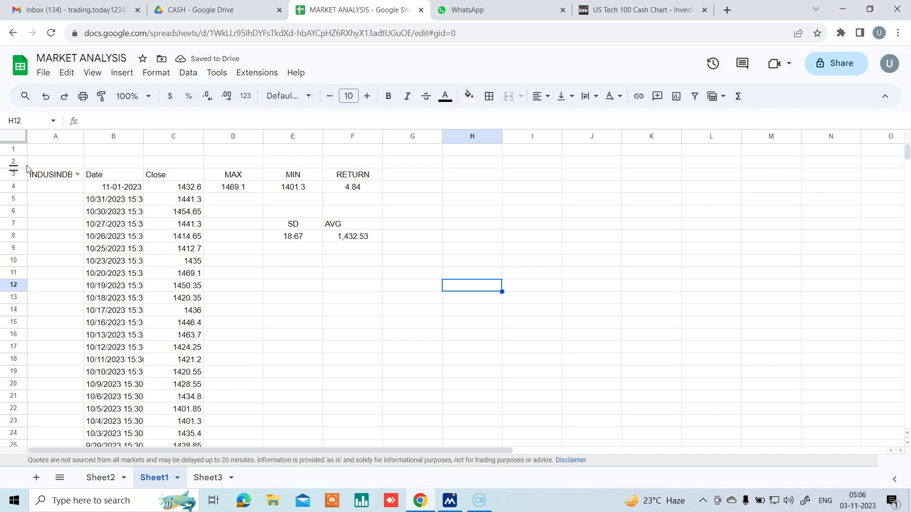
Step: Switch the stock to RELIANCE and centre the SD and AVG cells E7:F8
click(77, 175)
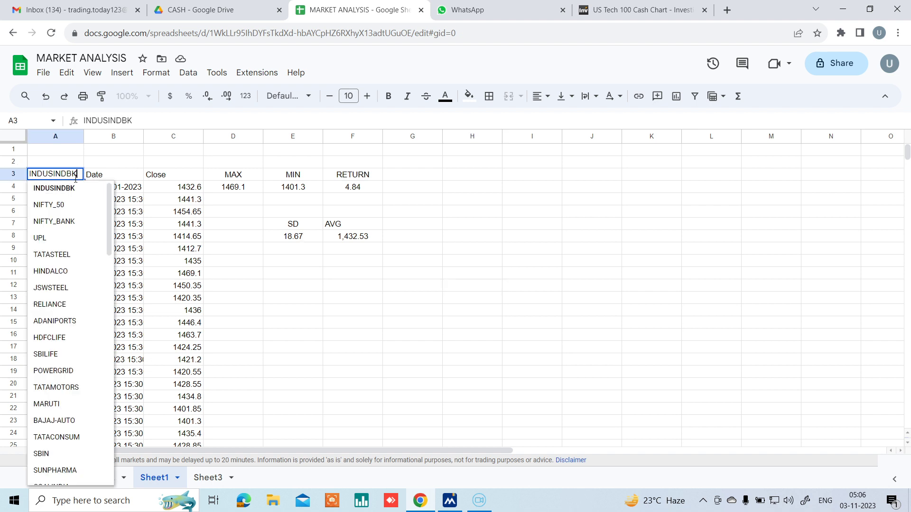
click(59, 306)
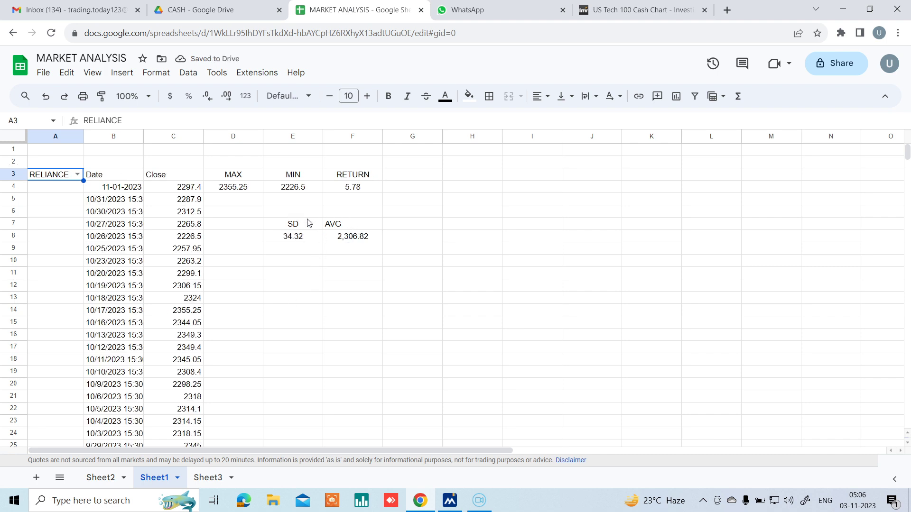
drag(309, 223, 357, 244)
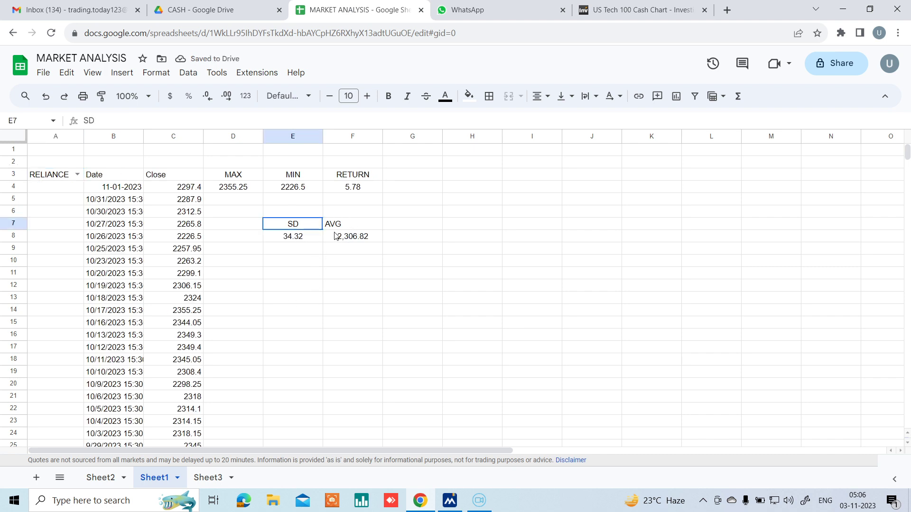
click(541, 96)
click(559, 119)
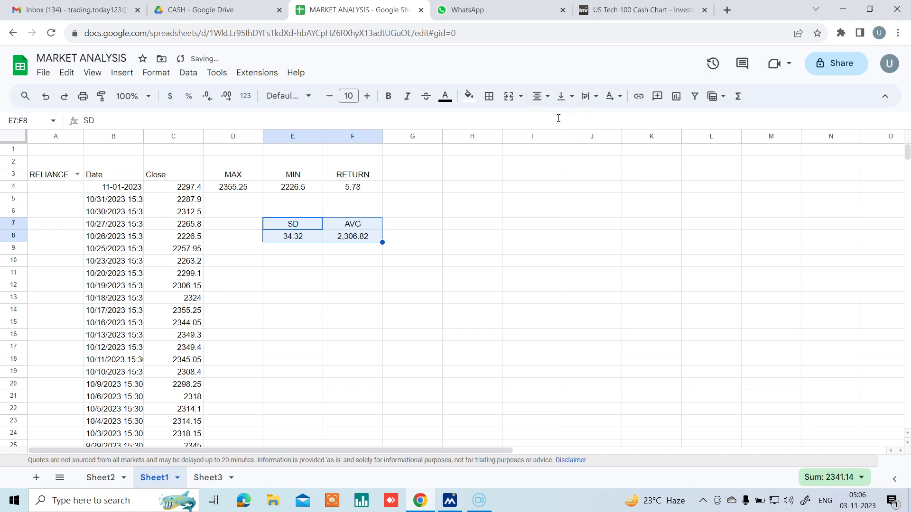
click(463, 273)
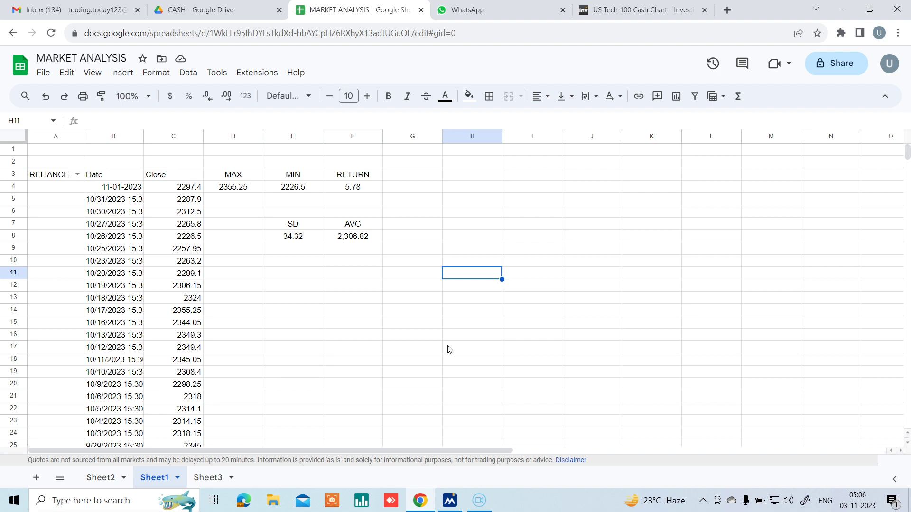
Step: Add the headings TOP in G7 and BOT in H7
click(419, 229)
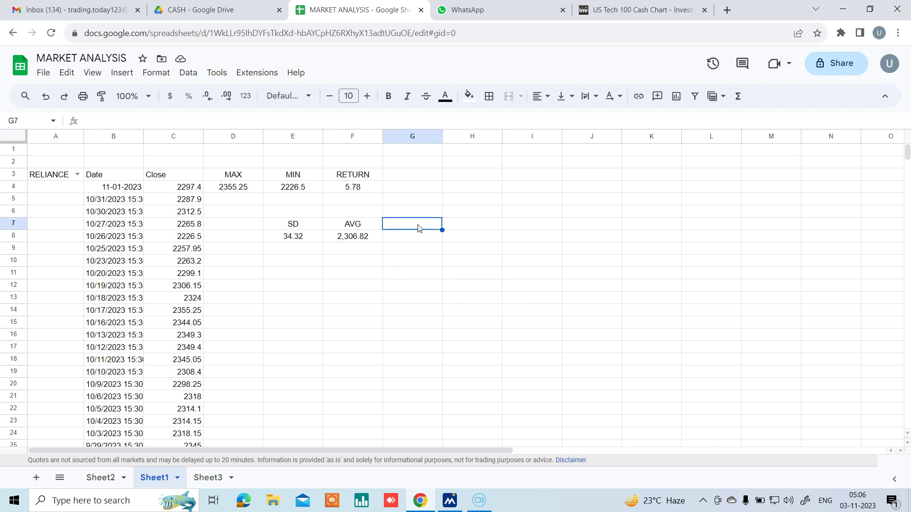
text(TOP)
click(469, 218)
click(471, 224)
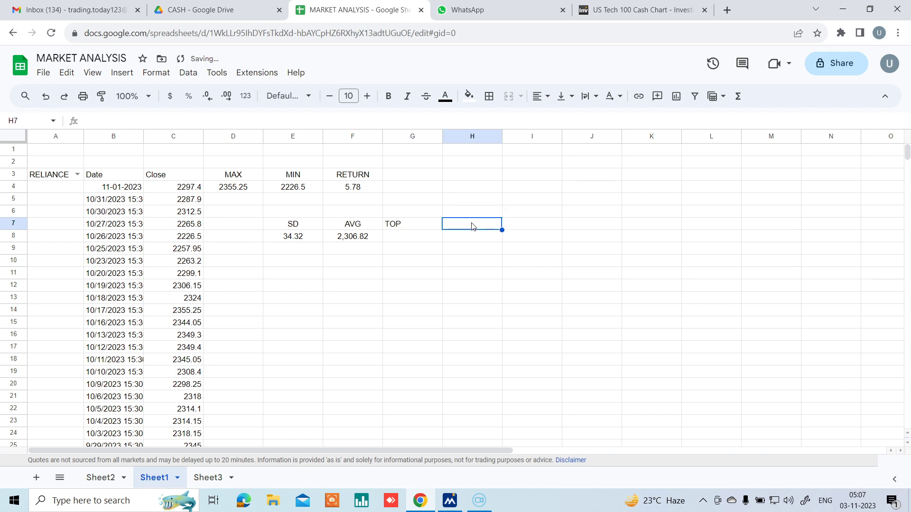
text(BOT)
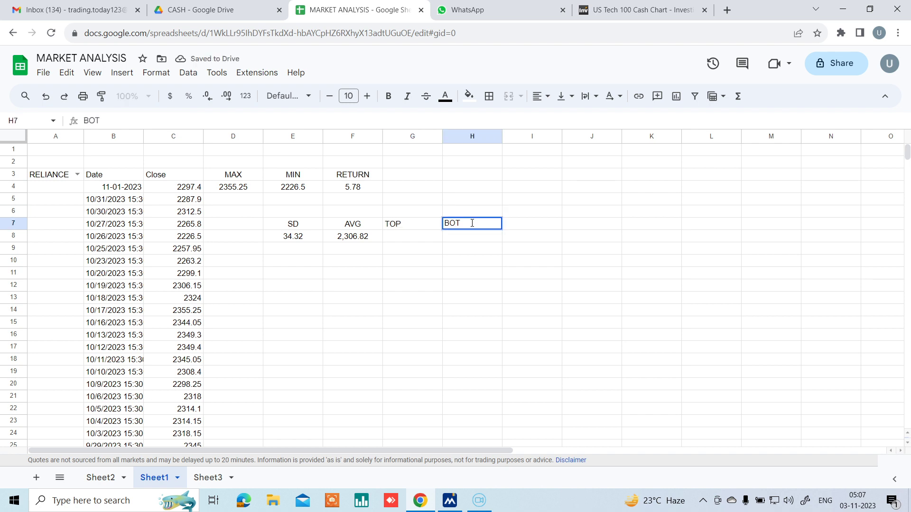
click(410, 239)
Step: Enter TOP as =F8+E8 in G8 and BOT as =F8-E8 in H8
text(=)
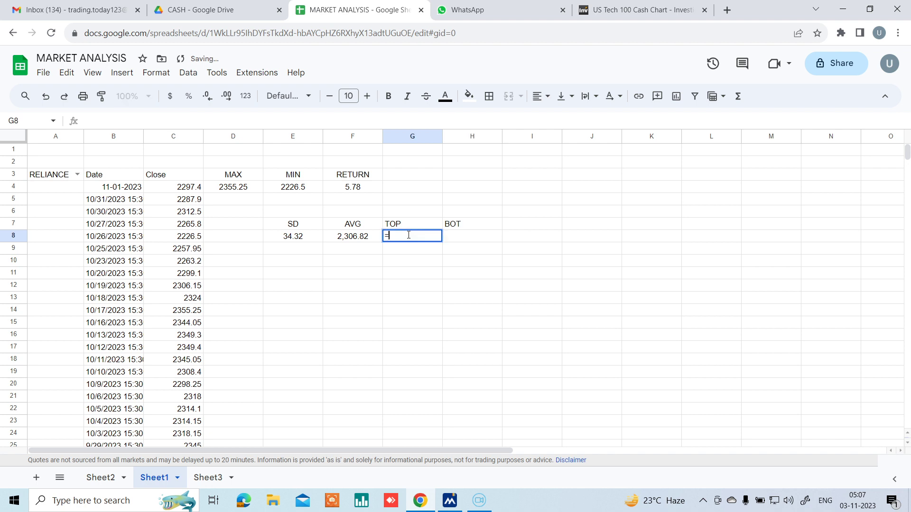
click(352, 239)
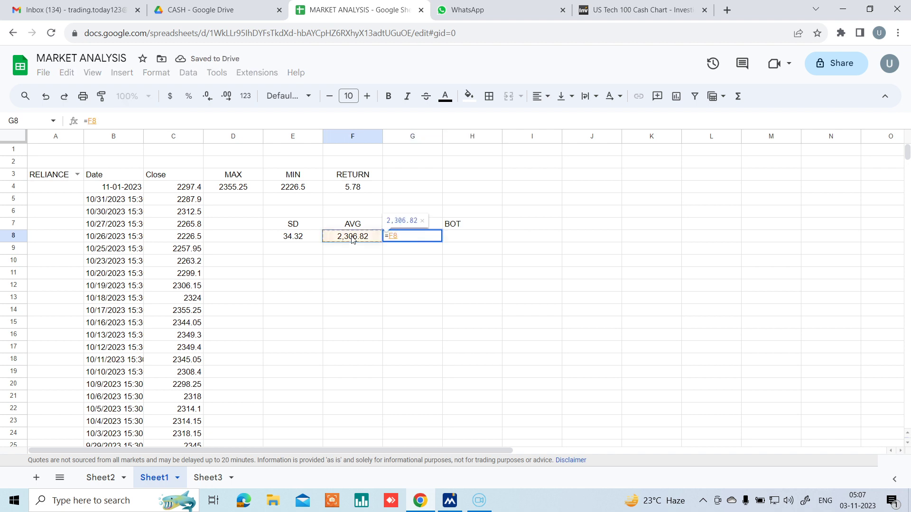
text(+)
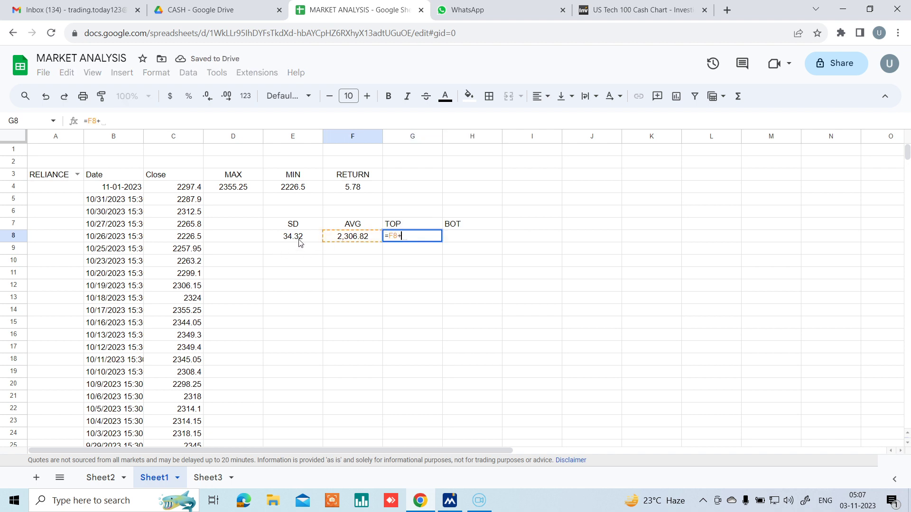
click(300, 242)
key(Return)
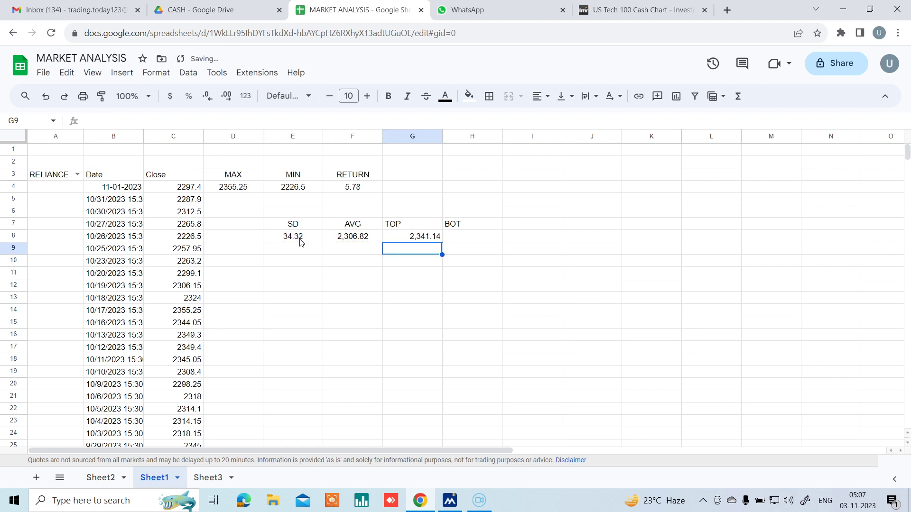
click(466, 239)
text(=)
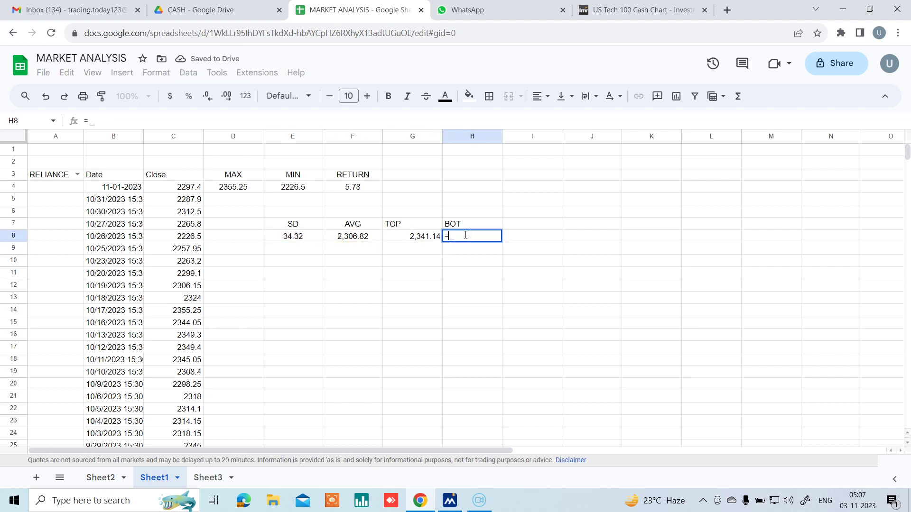
click(359, 242)
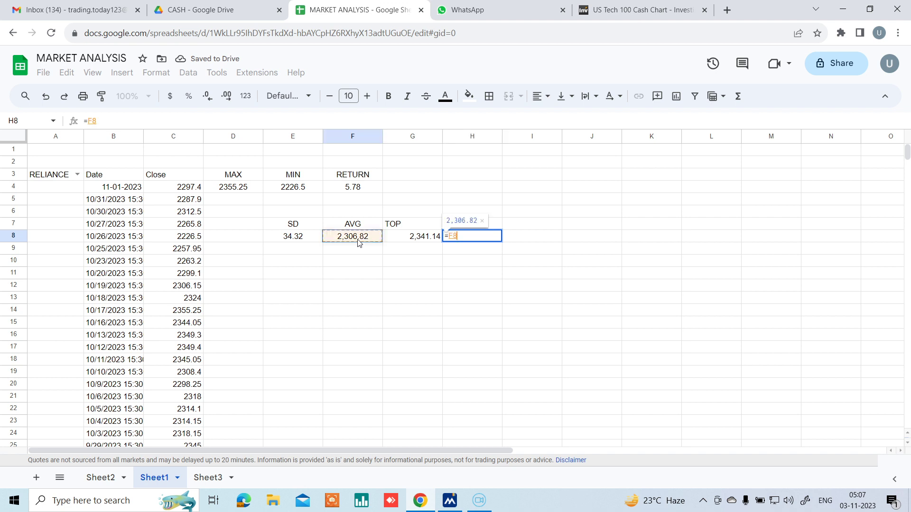
text(-)
click(314, 241)
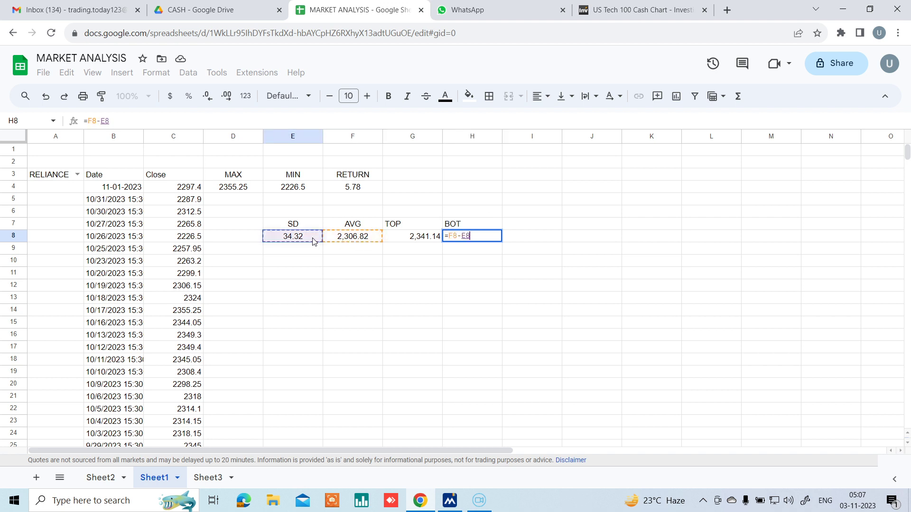
key(Return)
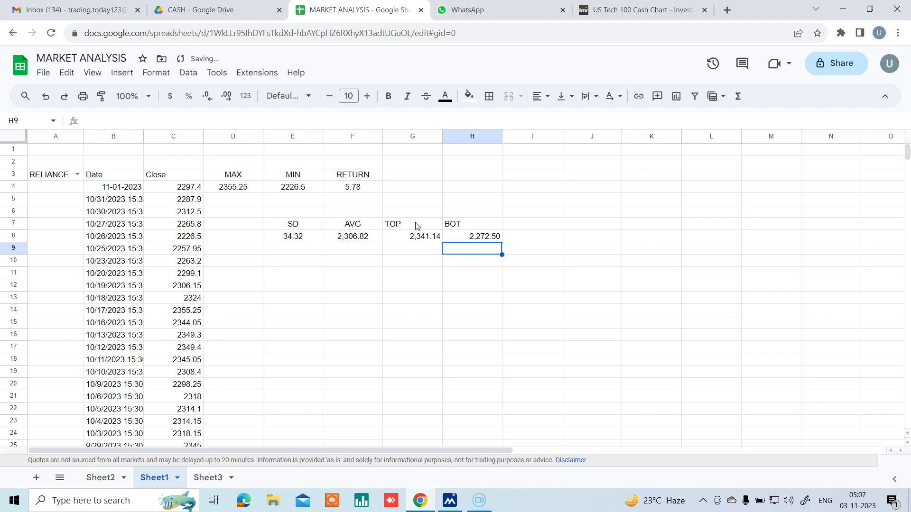
Step: Centre the TOP and BOT headings and values in G7:H8
drag(420, 226, 480, 237)
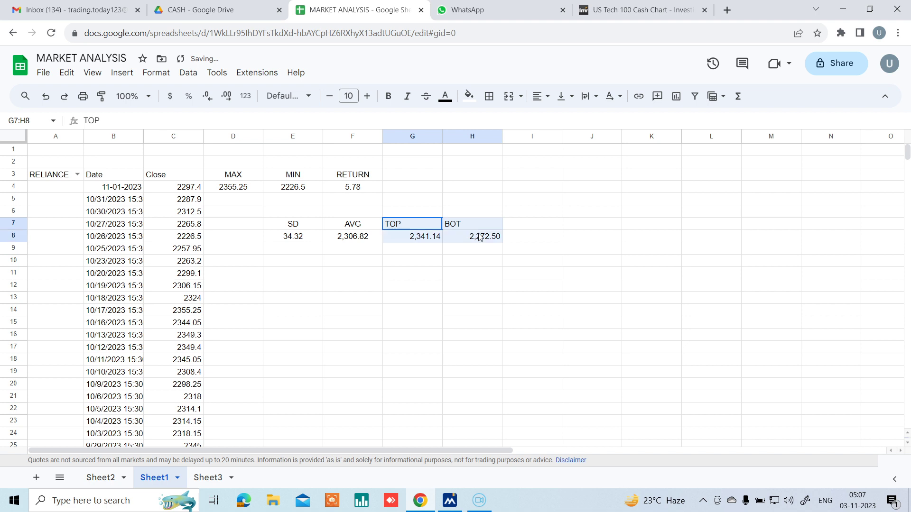
click(543, 97)
click(558, 119)
click(493, 349)
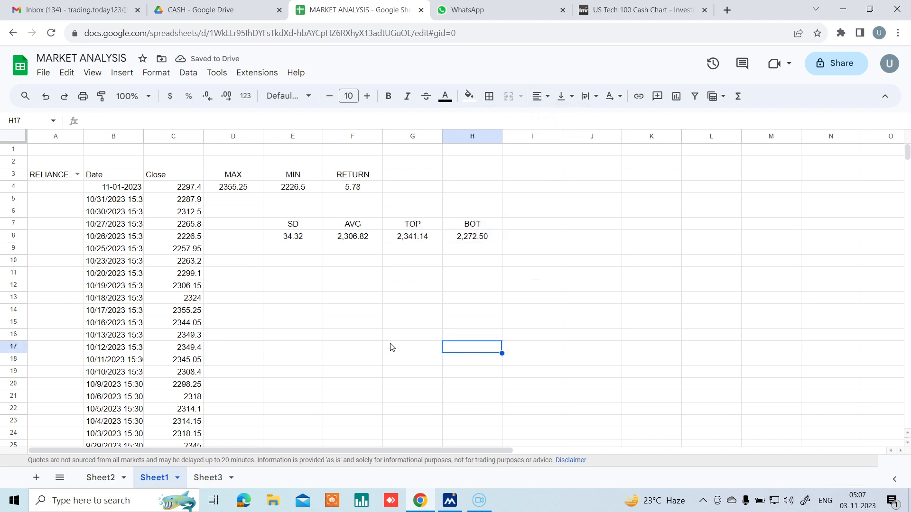
Step: Apply all borders to the E7:H8 statistics block
drag(276, 226, 461, 239)
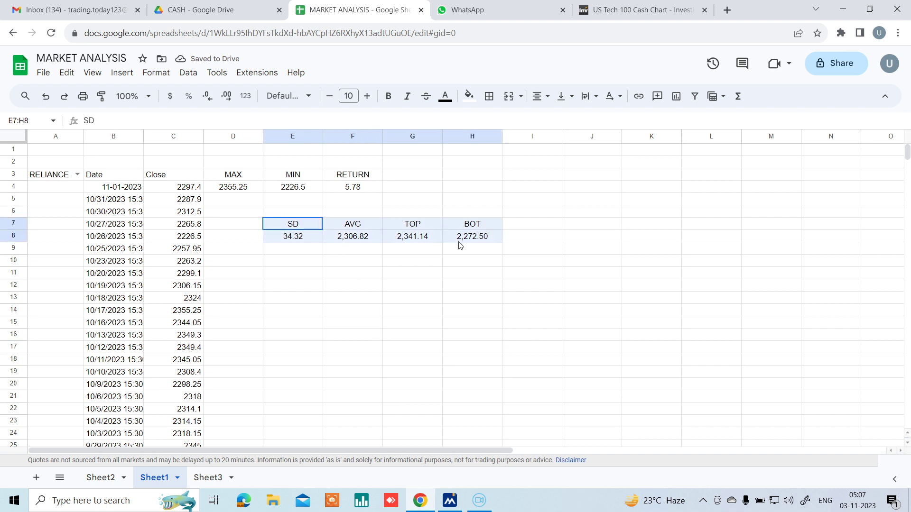
click(489, 96)
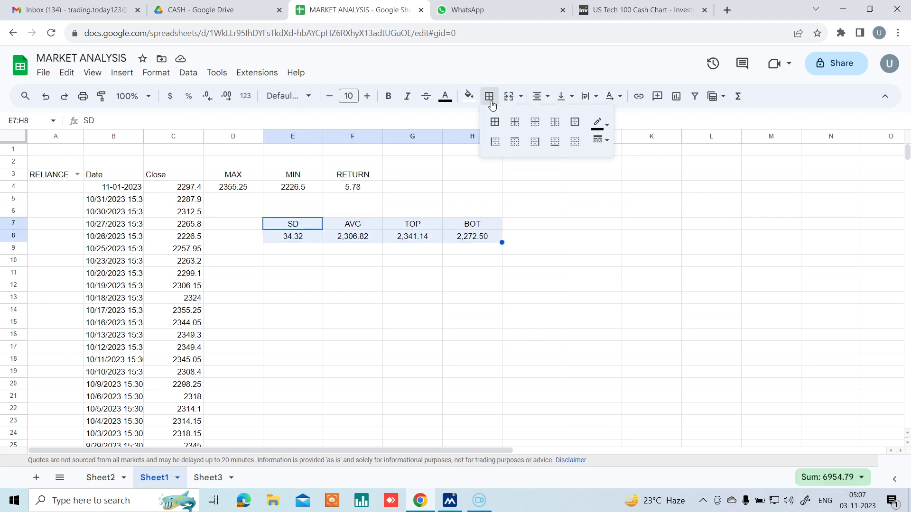
click(494, 125)
Step: Fill the E7:H7 header row orange
click(426, 284)
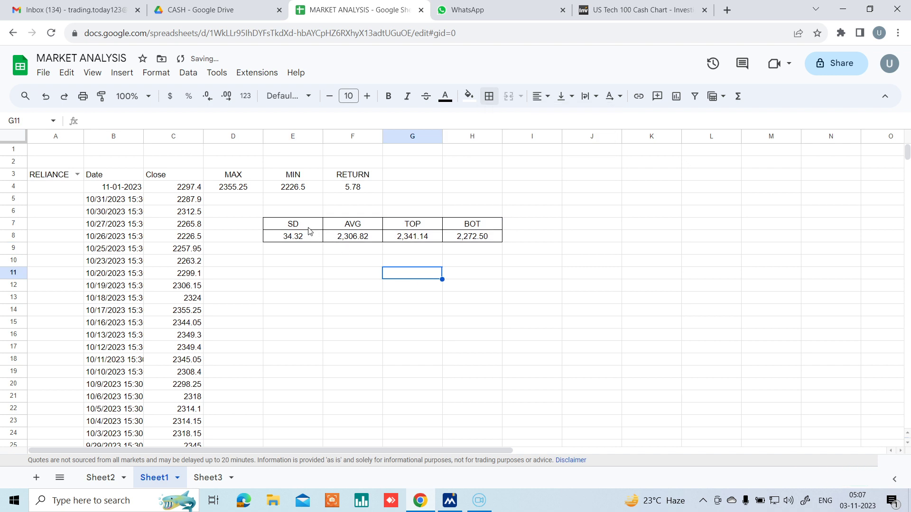
drag(311, 227, 477, 227)
click(469, 96)
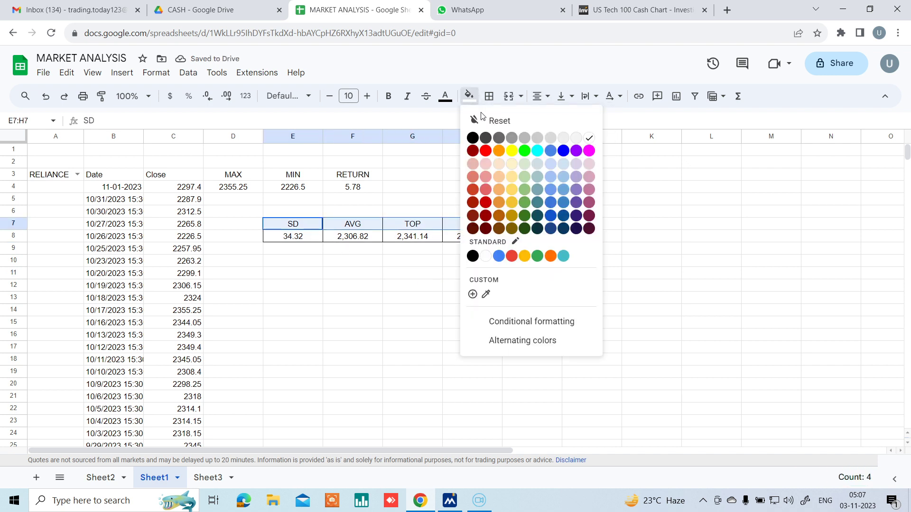
click(499, 151)
click(465, 313)
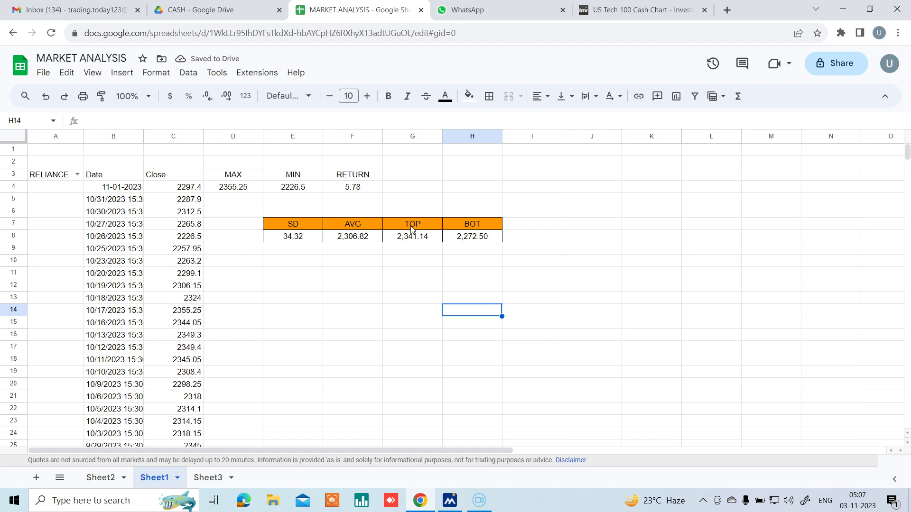
click(393, 302)
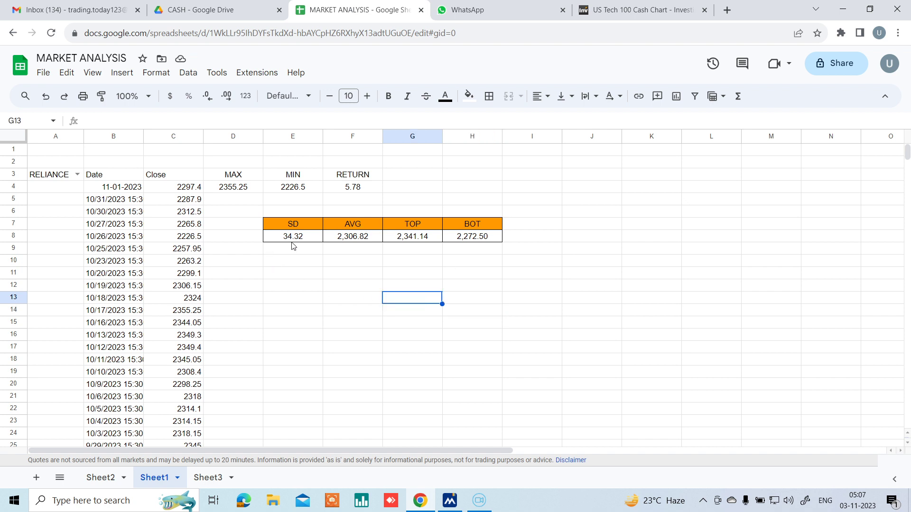
Step: Switch the A3 stock to TATAMOTORS, then to MARUTI (SD 209.66, AVG 10,493.43)
click(77, 174)
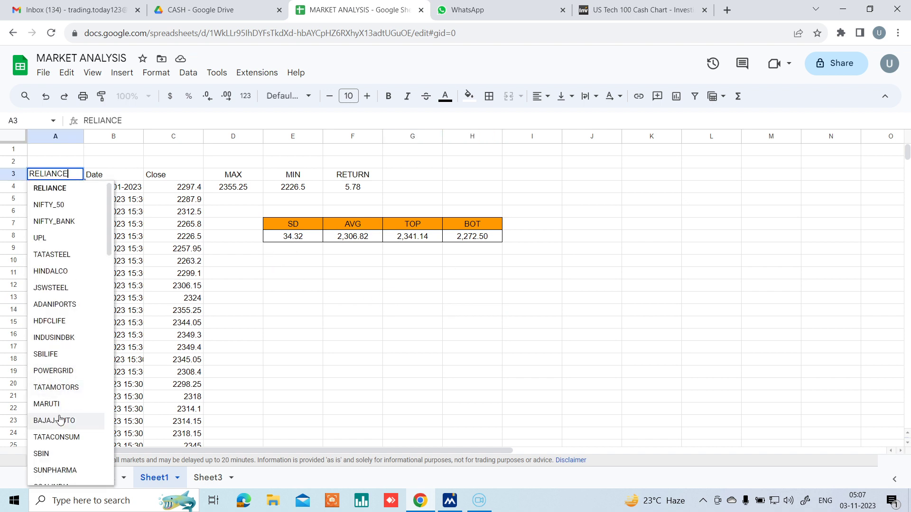
click(61, 389)
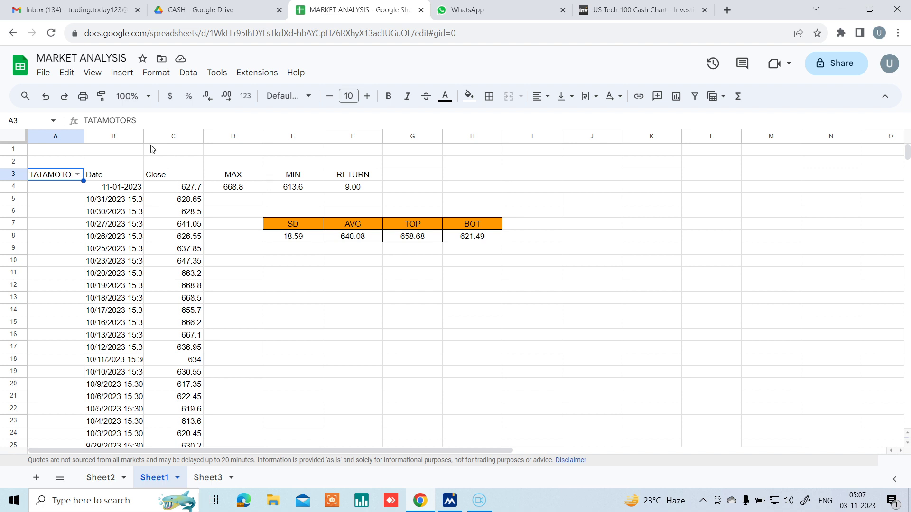
click(77, 174)
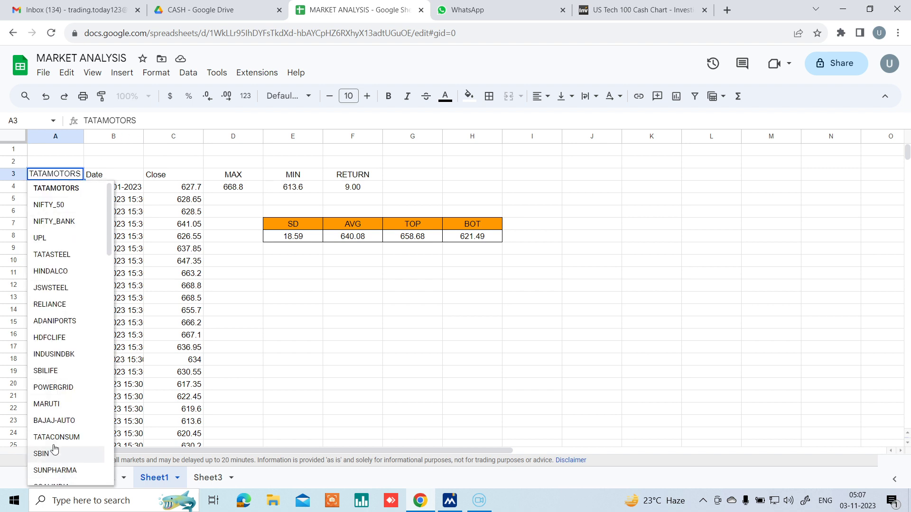
click(55, 404)
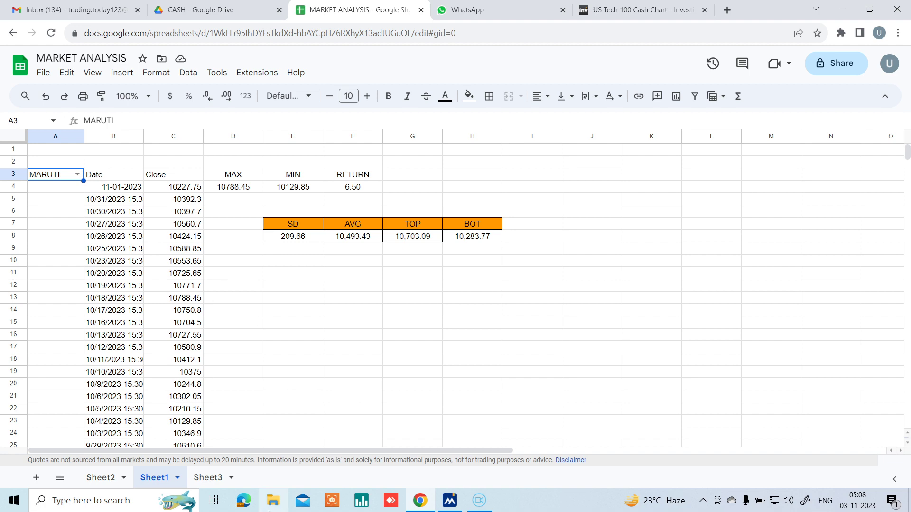
click(480, 503)
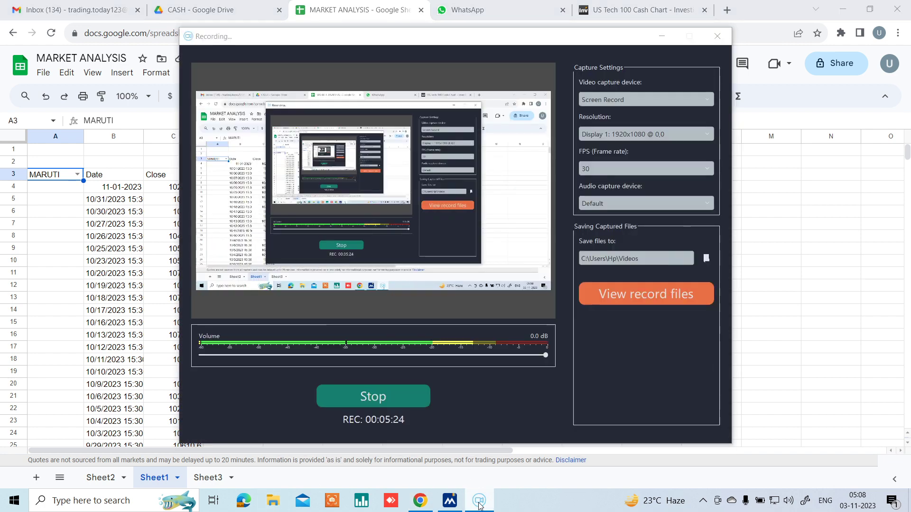
Step: Minimise the screen recorder to return to the MARUTI analysis sheet
click(480, 503)
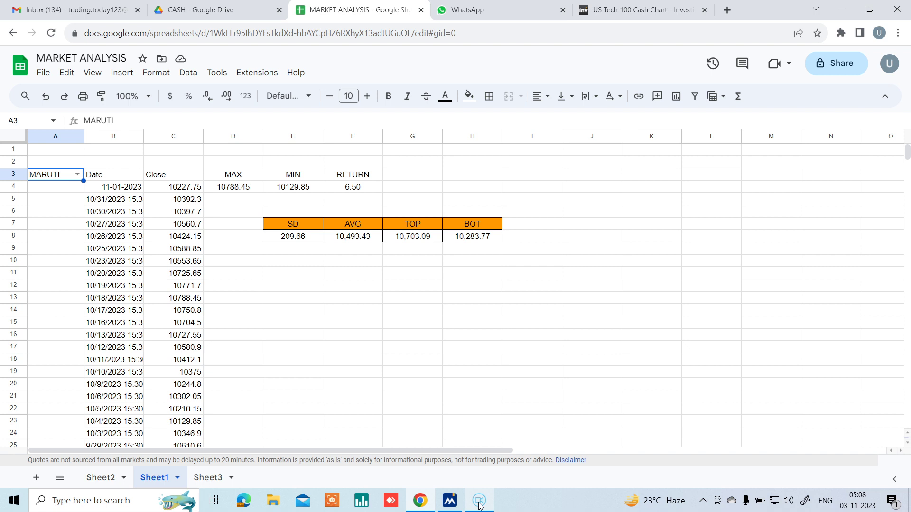
scroll(159, 292, down, 5)
scroll(158, 291, up, 5)
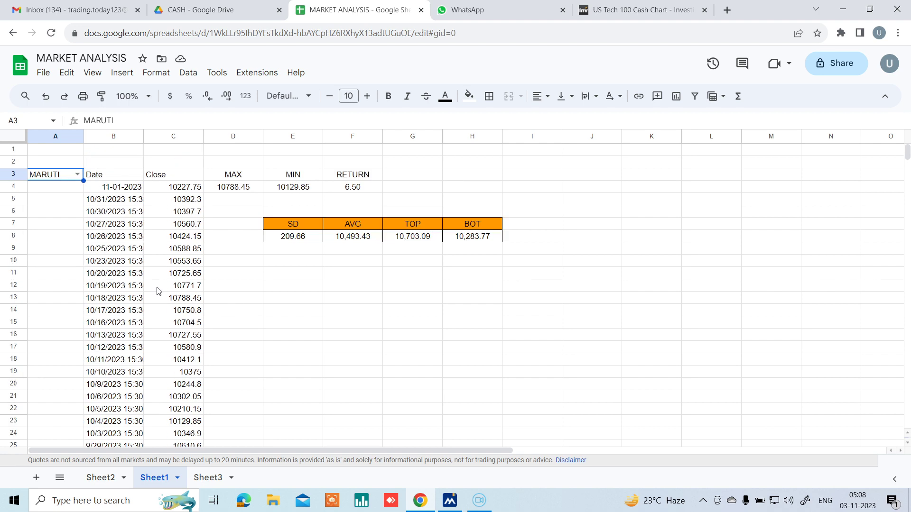
Step: Correct D4's range so it reads =MAX(C4:C23)
click(237, 175)
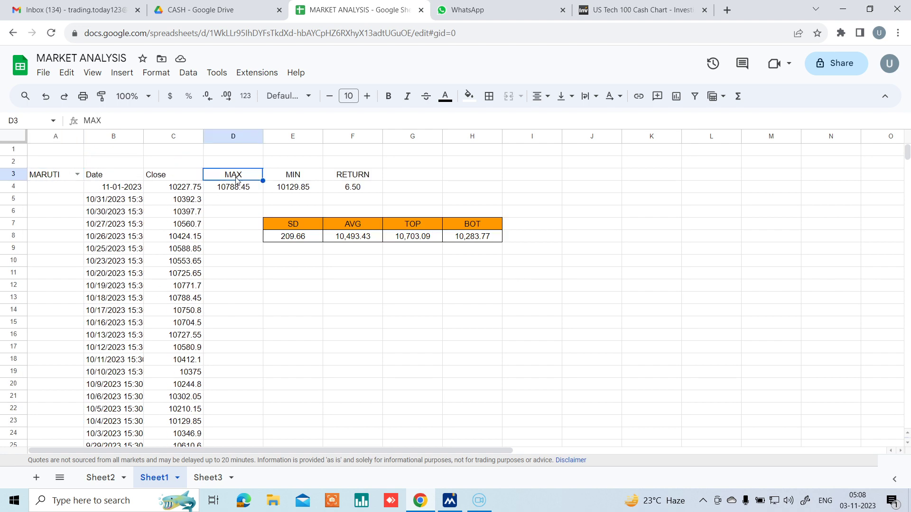
click(235, 191)
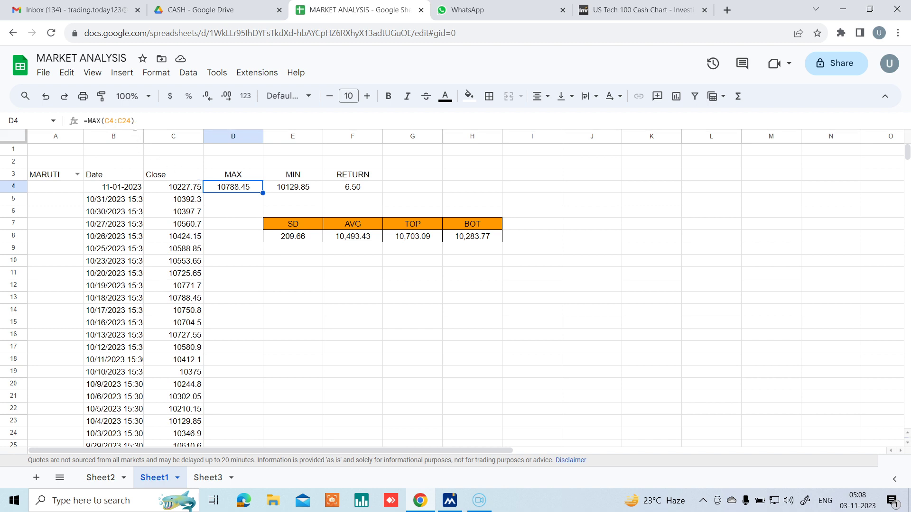
click(126, 120)
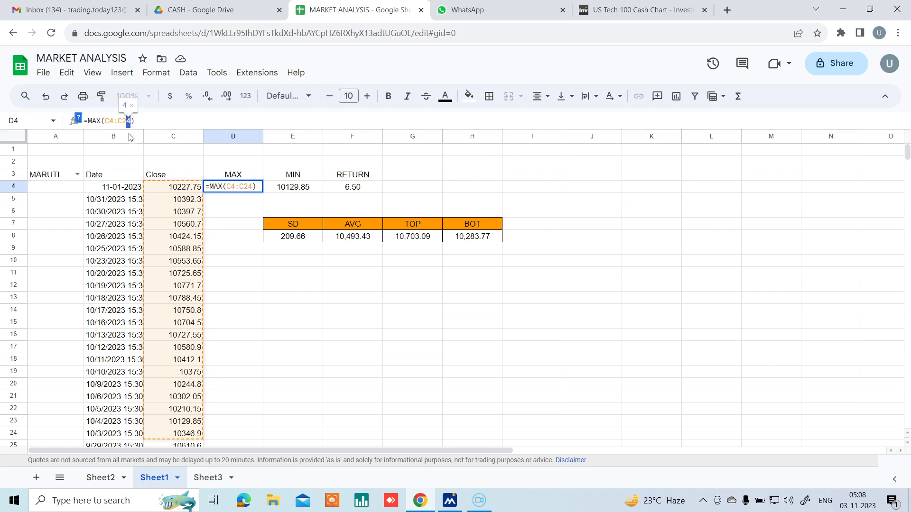
key(BackSpace)
text(3)
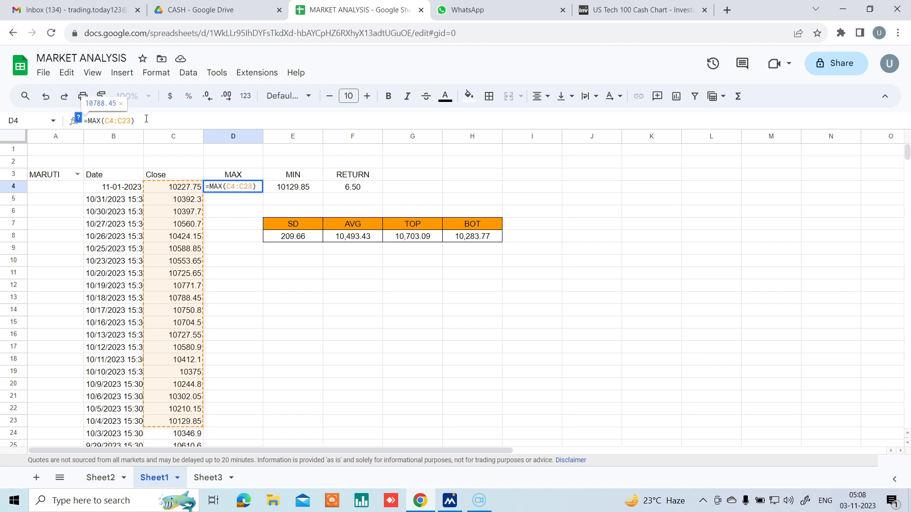
click(146, 118)
key(Return)
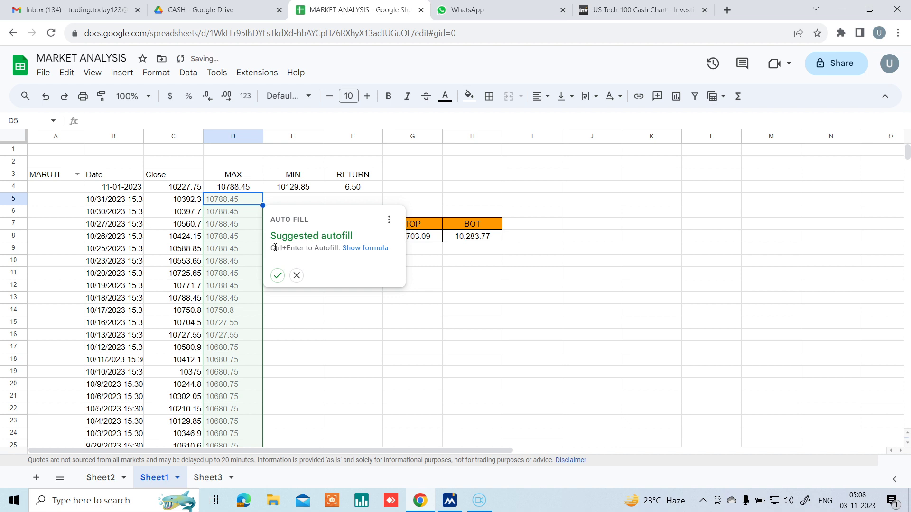
click(510, 347)
Step: Correct E4 to =MIN(C4:C23) and check the RETURN formula in F4
click(302, 189)
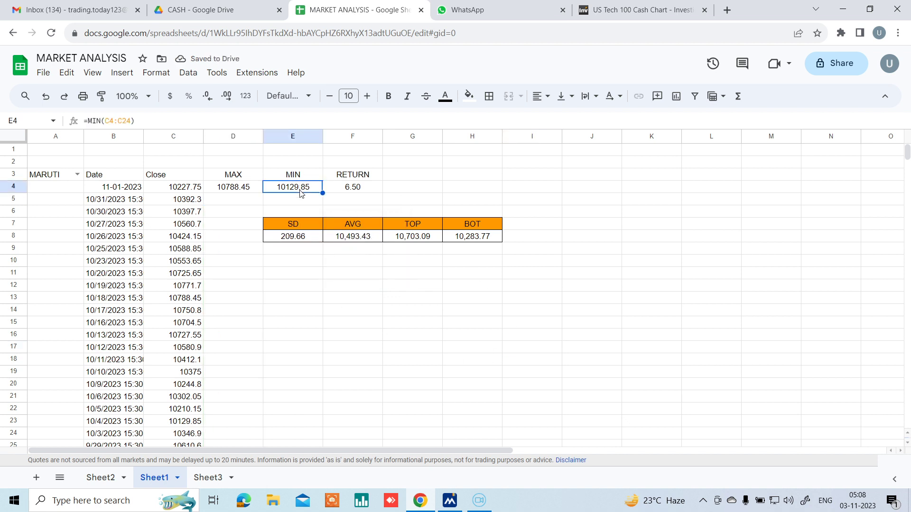
click(130, 121)
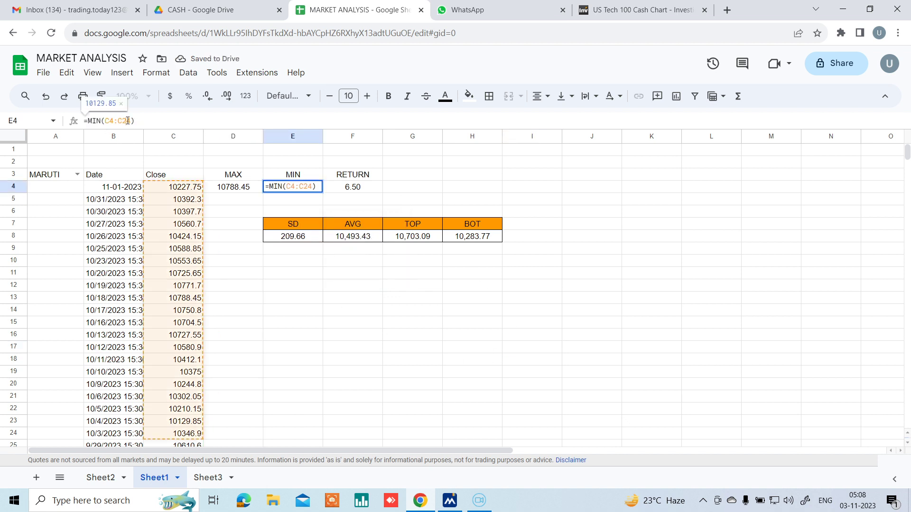
key(BackSpace)
text(3)
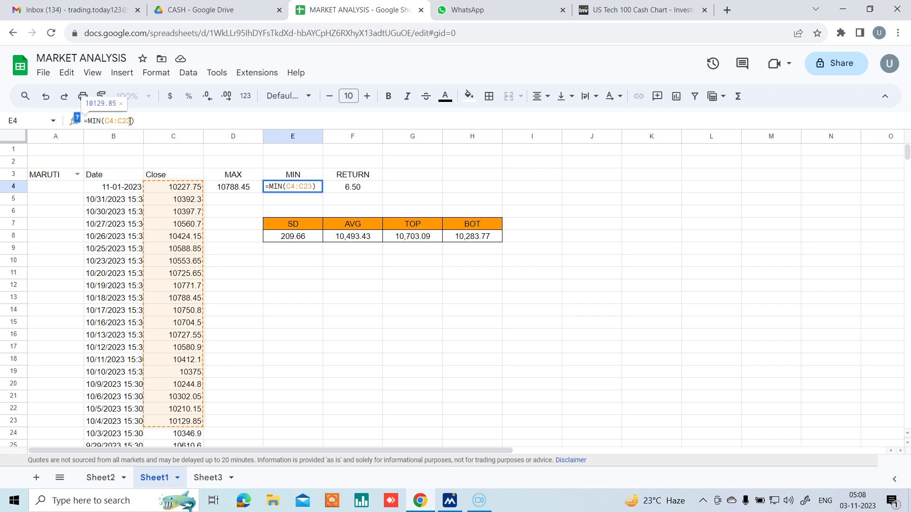
key(Return)
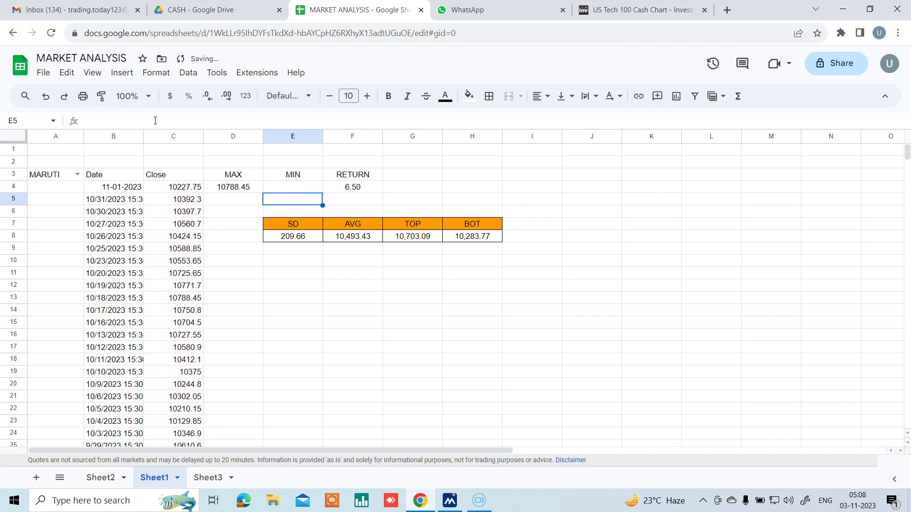
click(352, 298)
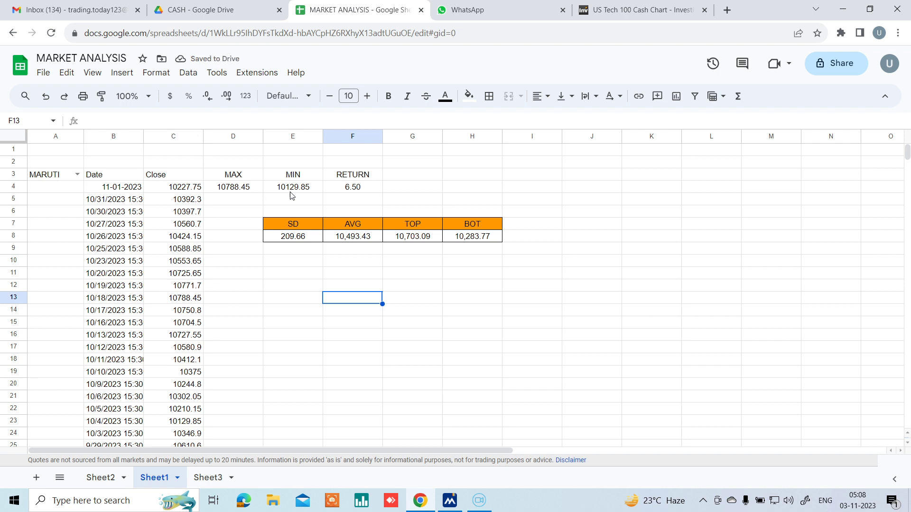
click(352, 189)
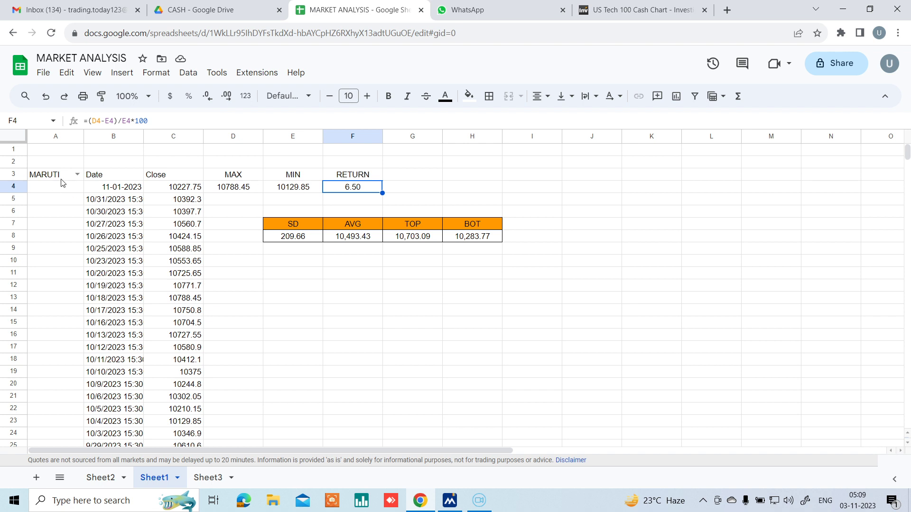
Step: Choose NIFTY_50 from the A3 stock dropdown so its MAX, MIN, RETURN and statistics recalculate
click(77, 175)
click(49, 205)
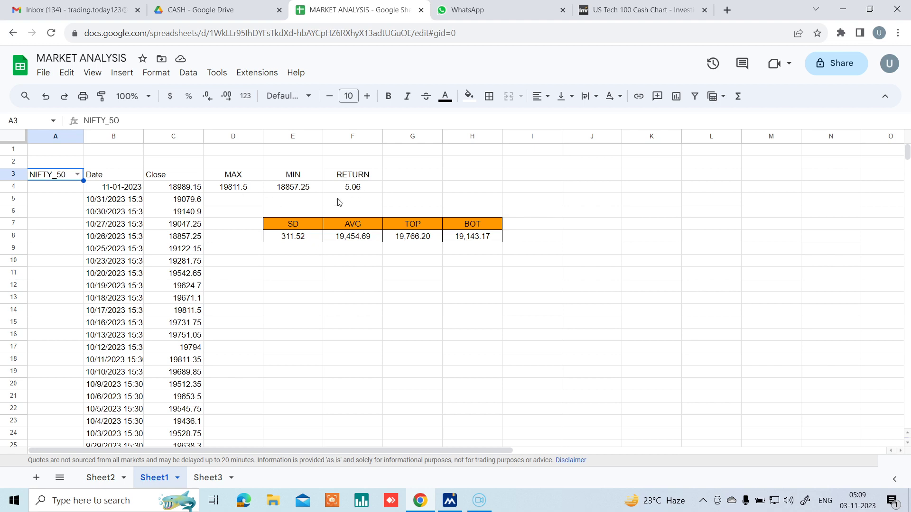
Step: Type MOVEMENT over the RETURN heading in F3 and switch the A3 stock to BAJAJ-AUTO
click(370, 181)
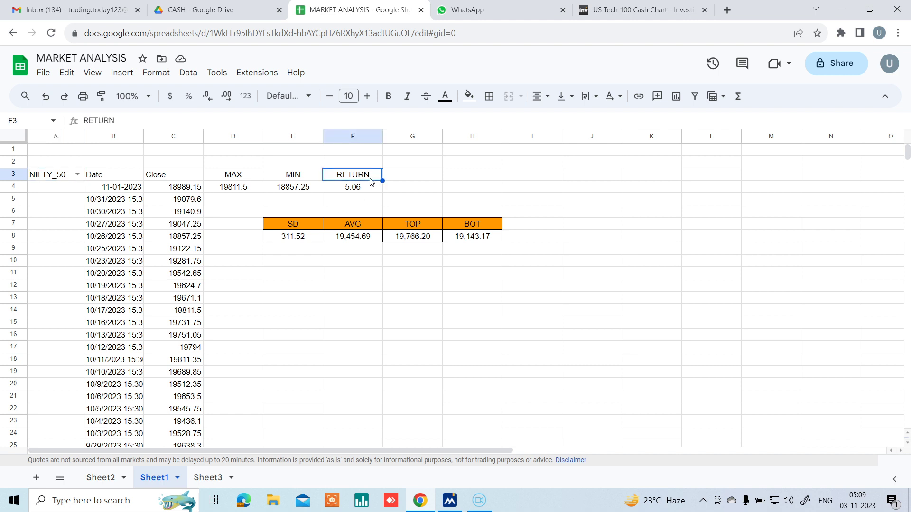
text(mOVEM)
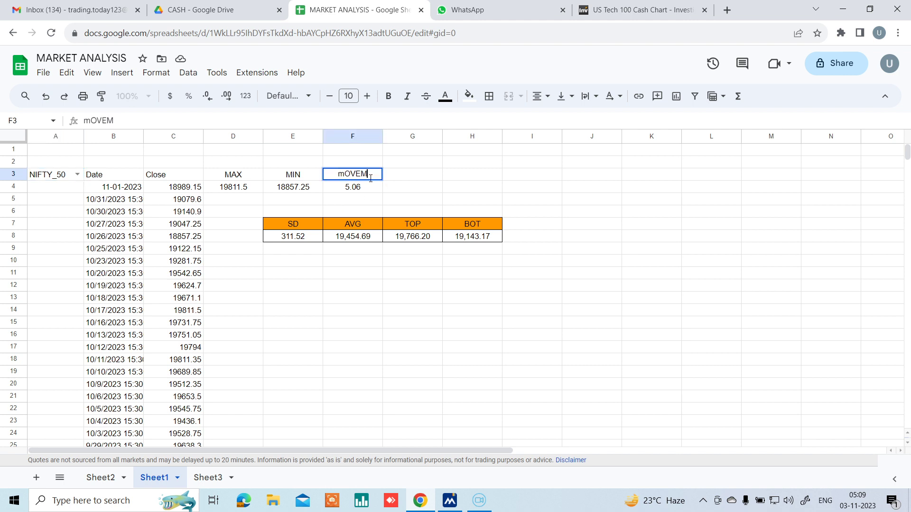
text(ENT)
click(424, 303)
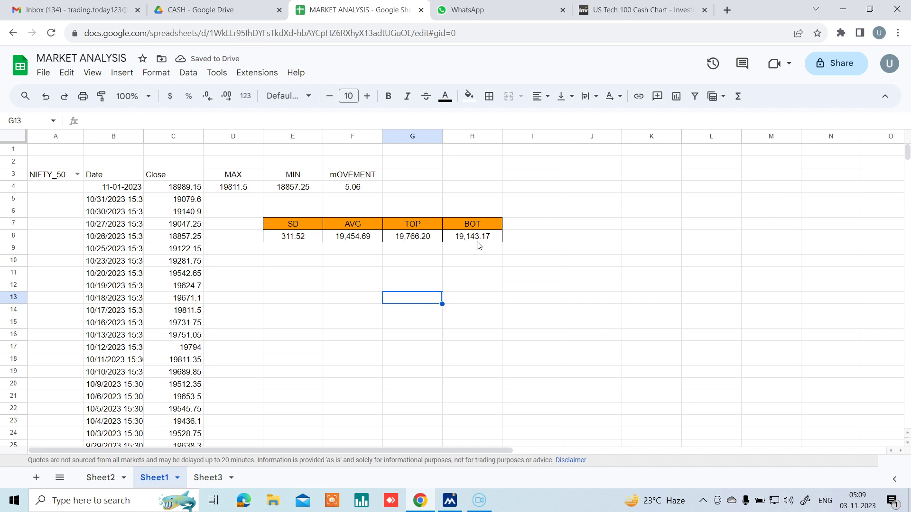
click(78, 175)
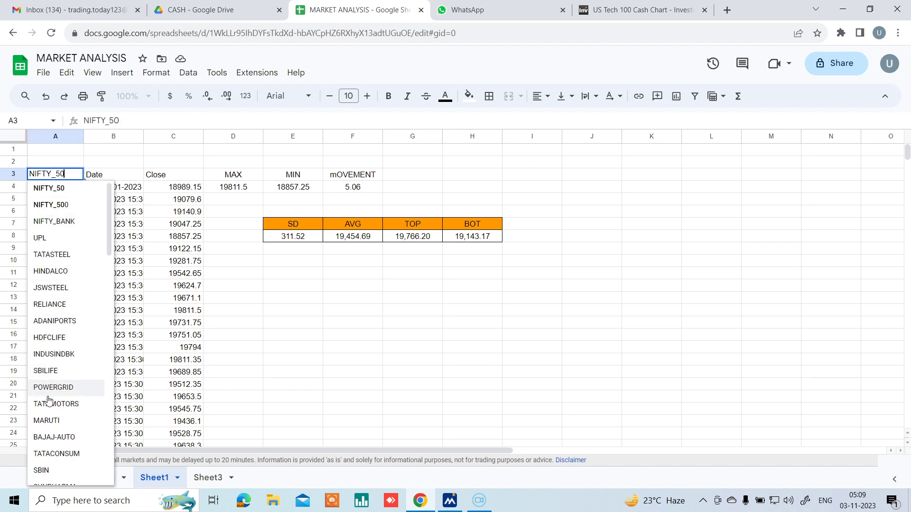
click(59, 440)
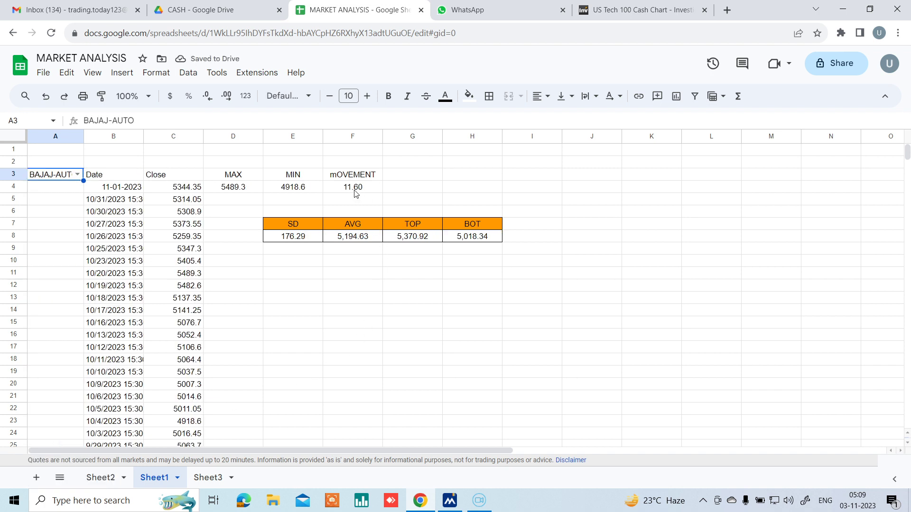
Step: Fix the F3 heading's capitalisation so it reads MOVEMENT
double_click(336, 175)
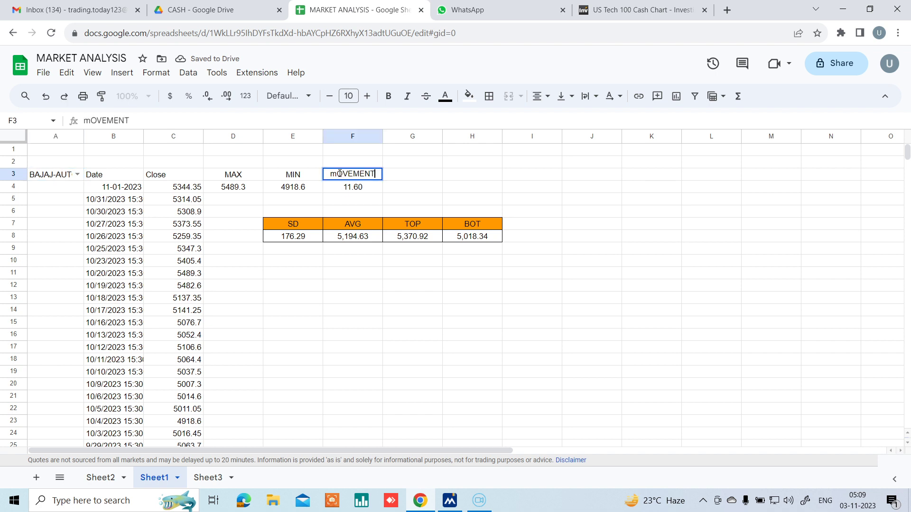
key(BackSpace)
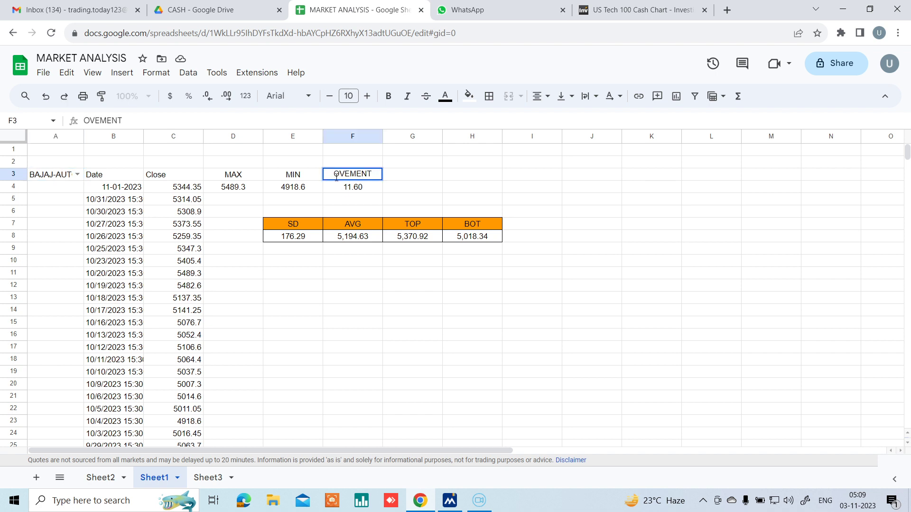
text(m)
key(BackSpace)
text(M)
click(448, 284)
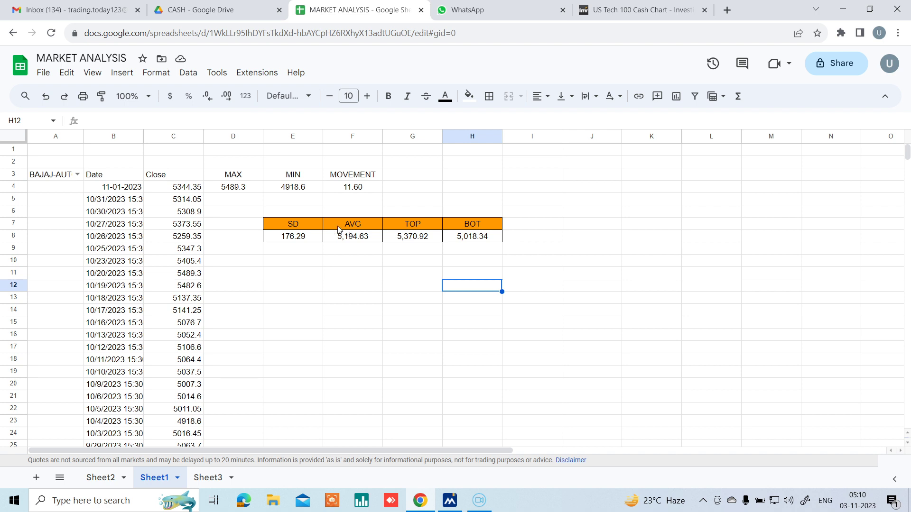
Step: Select NIFTY_BANK in the A3 dropdown to load its closing prices and statistics
click(78, 175)
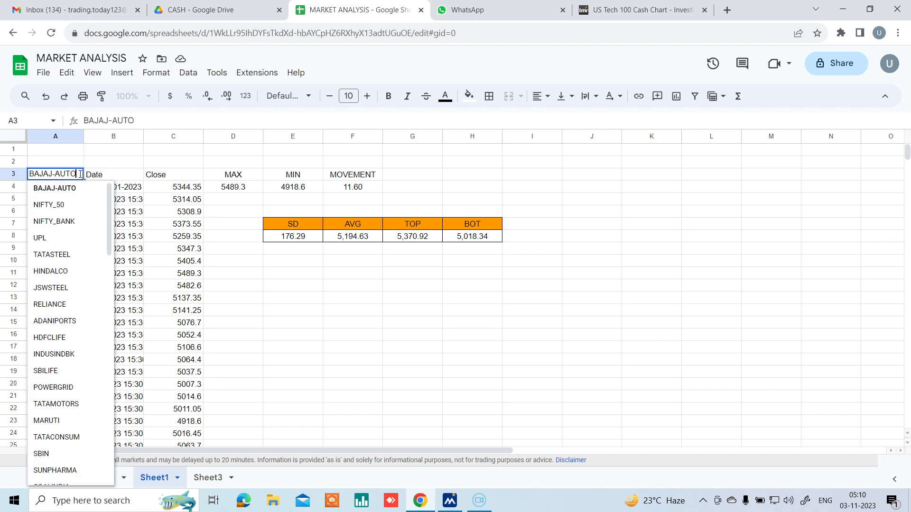
click(61, 221)
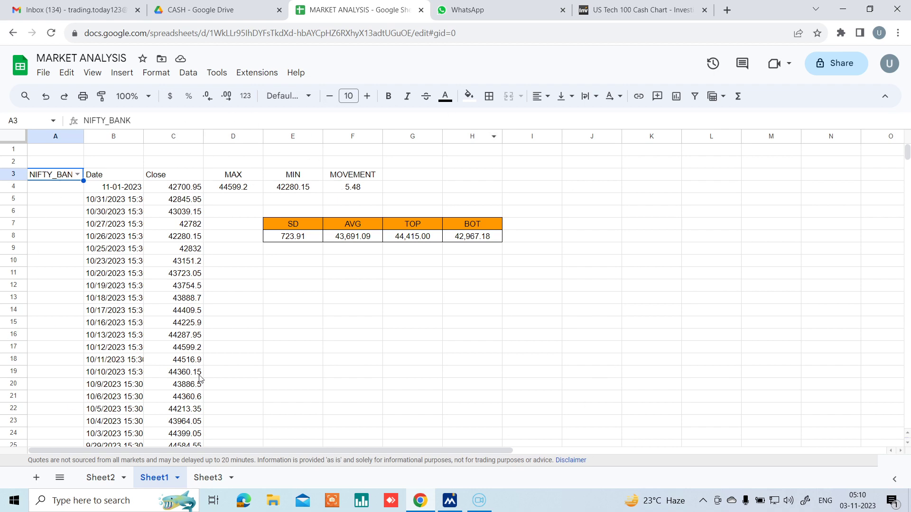
click(481, 504)
click(480, 502)
Step: Add MIN and MAX headings in I7 and J7
click(530, 226)
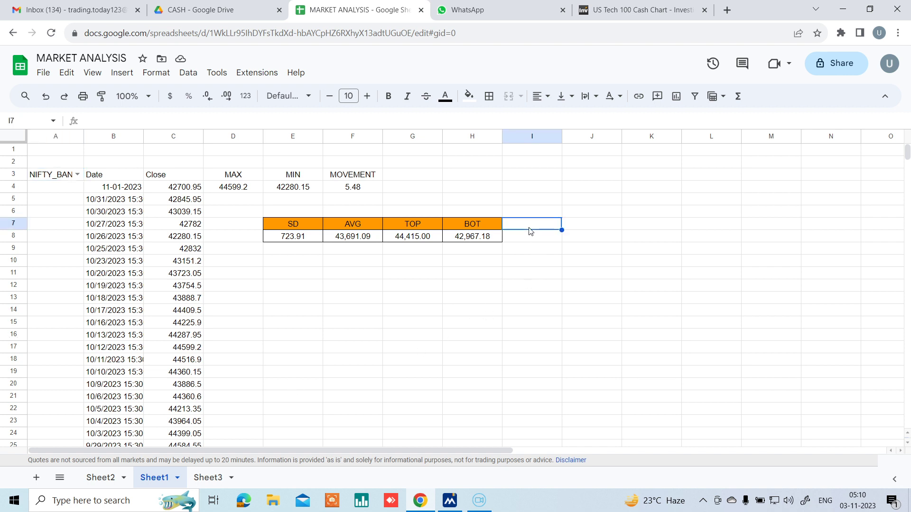
text(M)
text(IN)
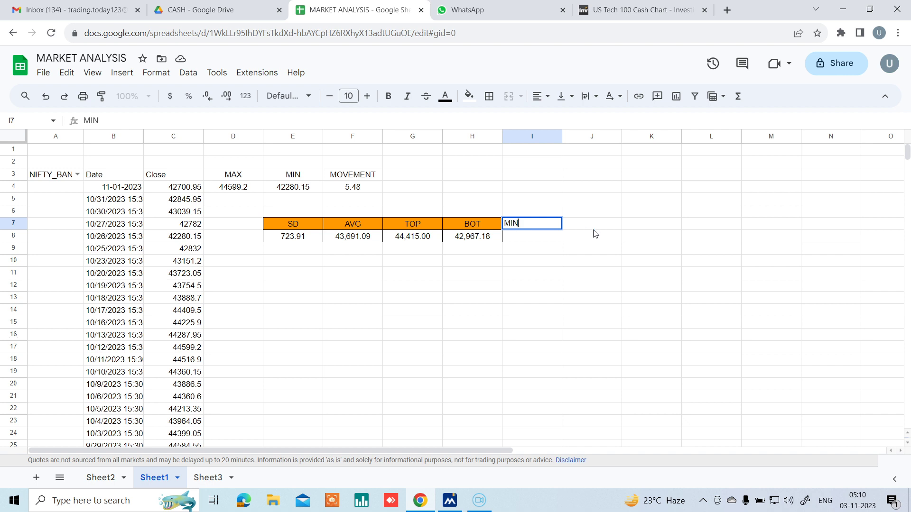
click(594, 224)
text(MA)
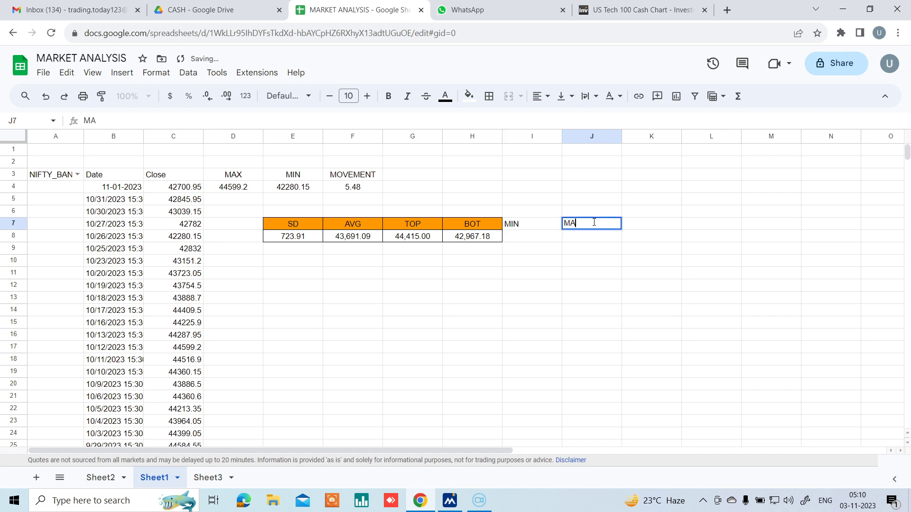
text(X)
click(583, 275)
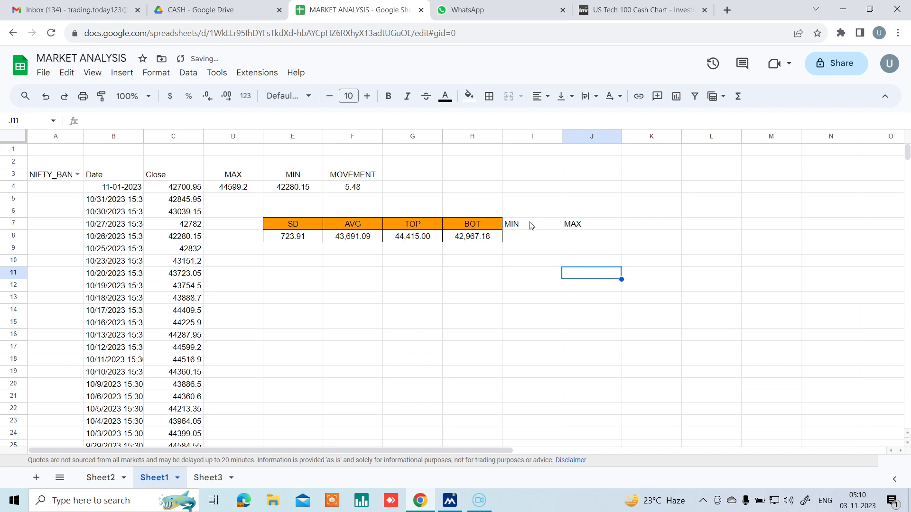
Step: Apply all borders to the MIN/MAX cells I7:J8
drag(529, 224, 594, 235)
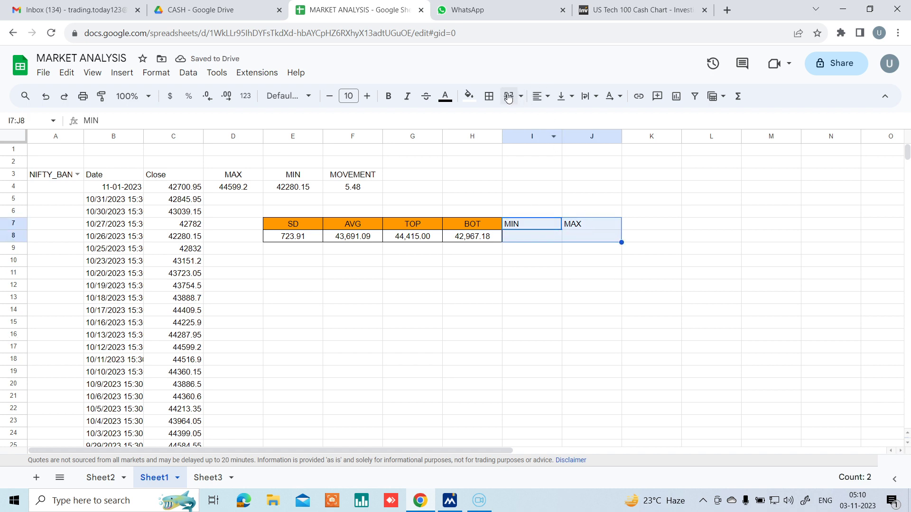
click(487, 98)
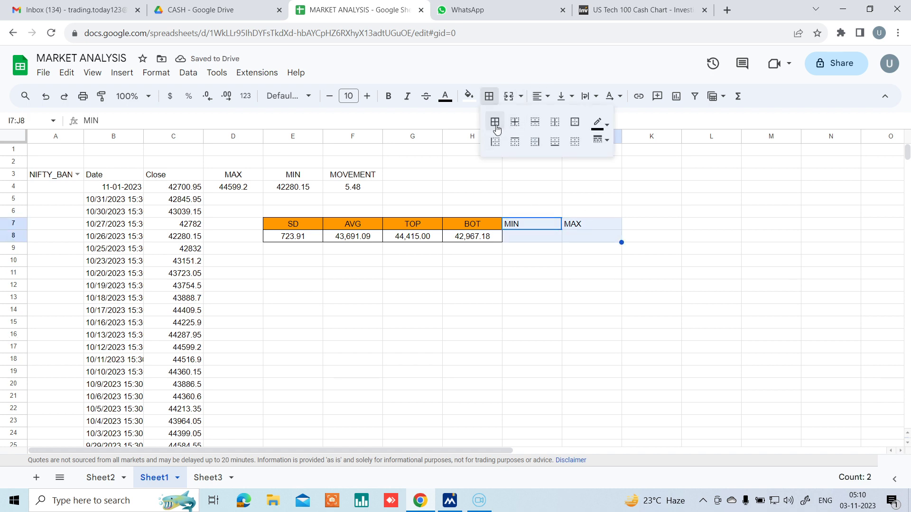
click(495, 122)
Step: Make the MIN and MAX headings bold, orange-filled and centred
drag(532, 227, 604, 226)
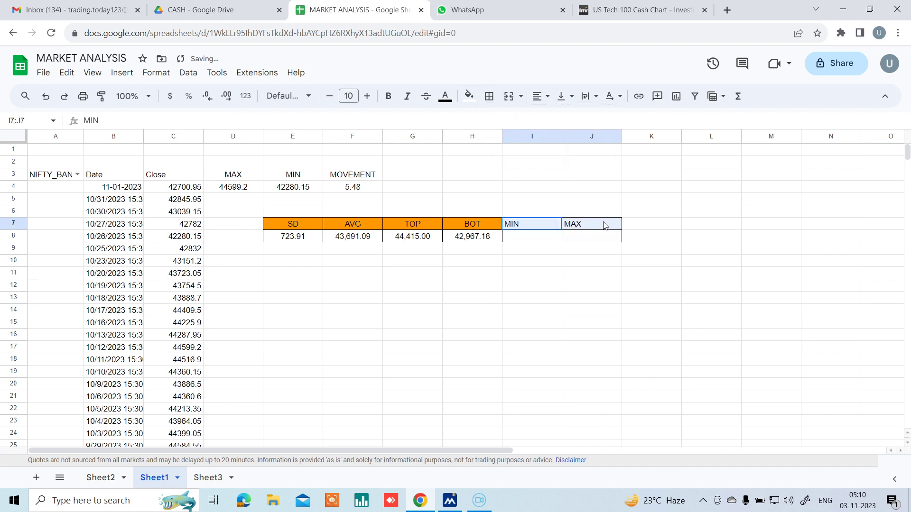
click(389, 96)
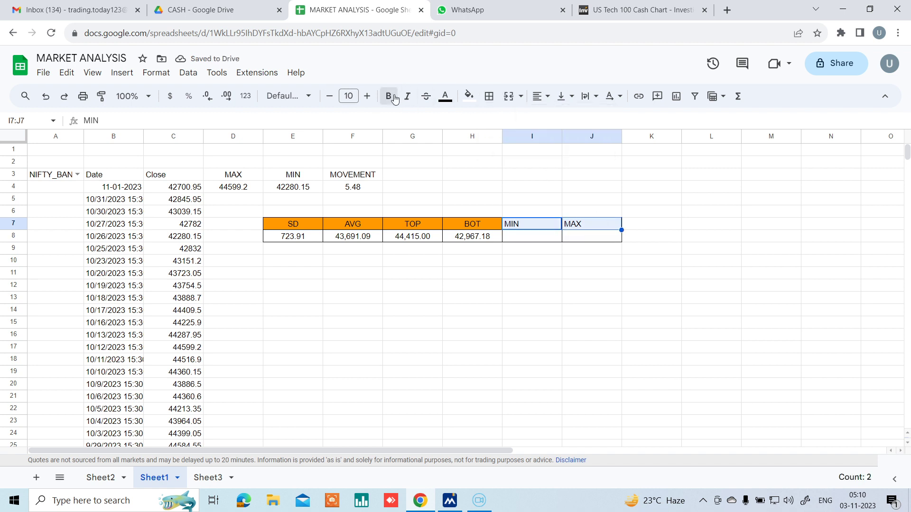
click(469, 96)
click(498, 150)
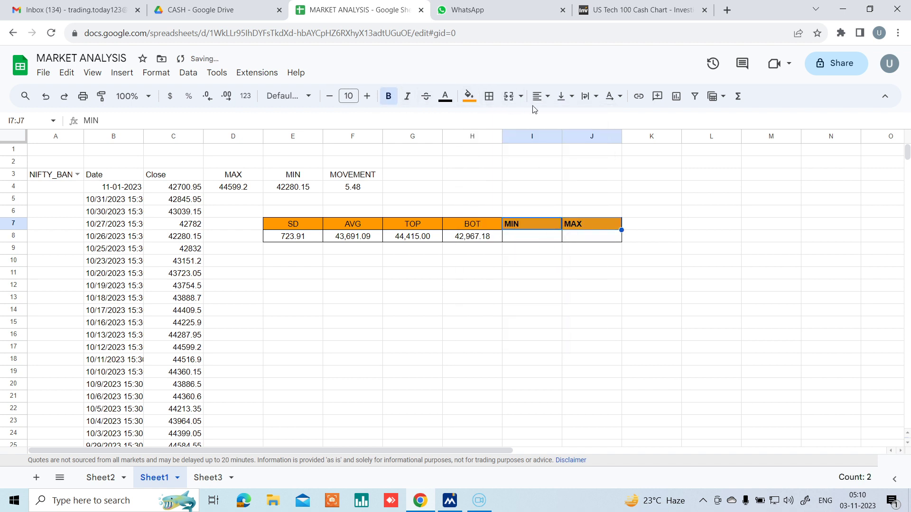
click(541, 96)
click(561, 125)
click(451, 320)
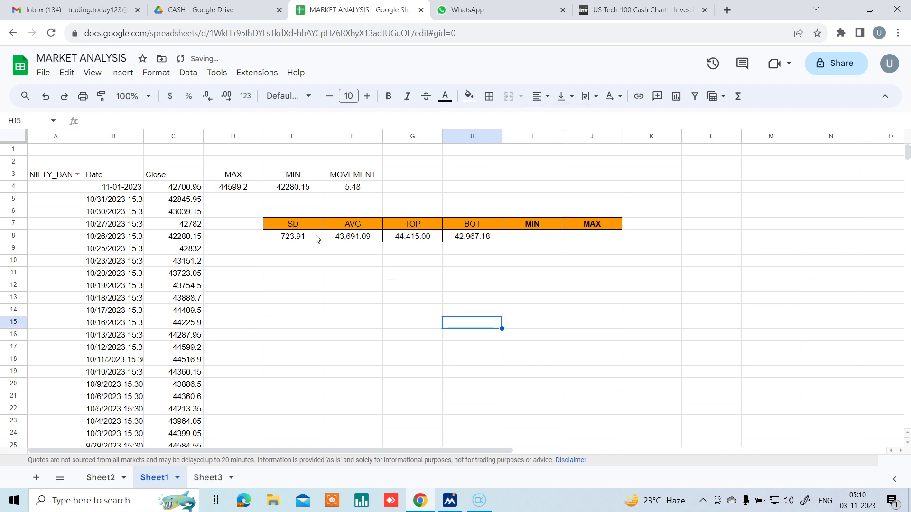
Step: Bold the SD, AVG, TOP and BOT headings in E7:H7
drag(315, 228, 481, 225)
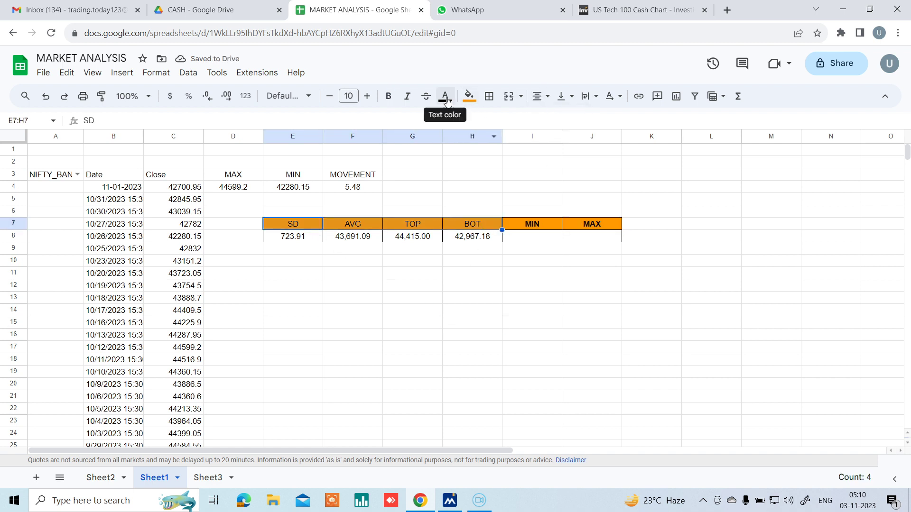
click(388, 97)
click(512, 311)
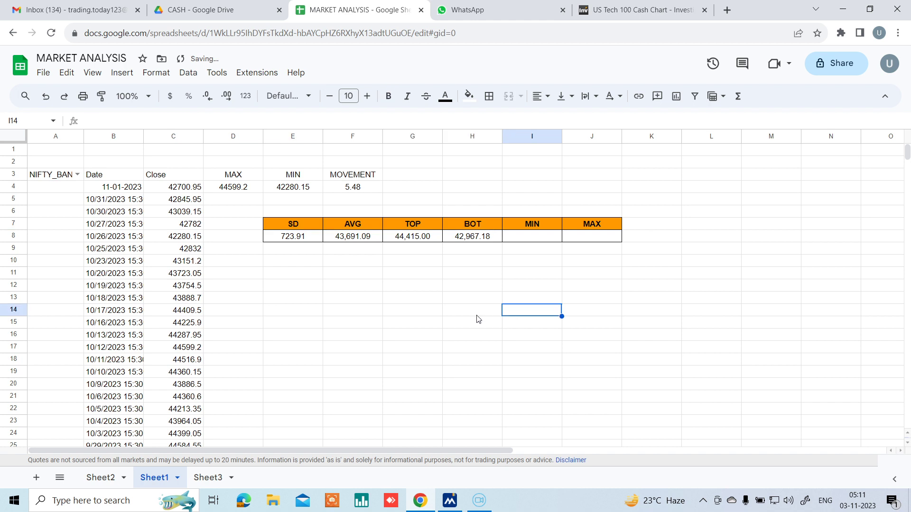
click(530, 239)
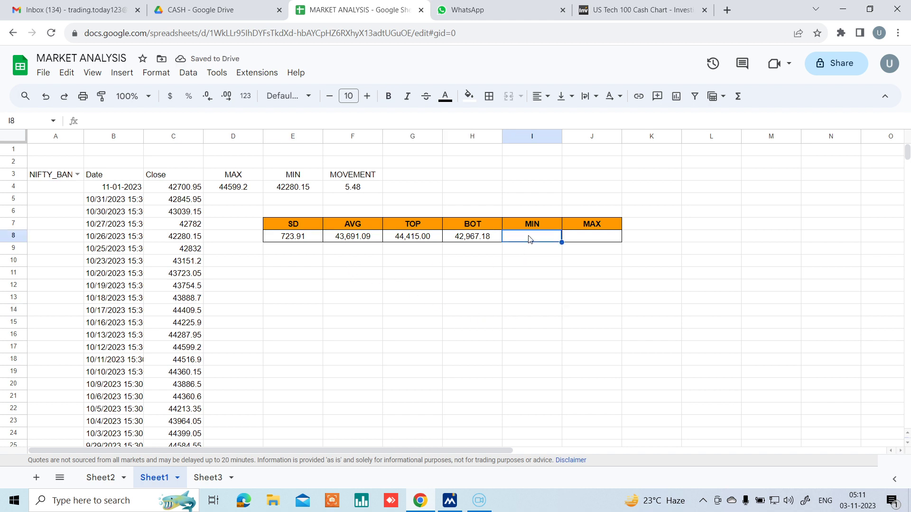
click(419, 239)
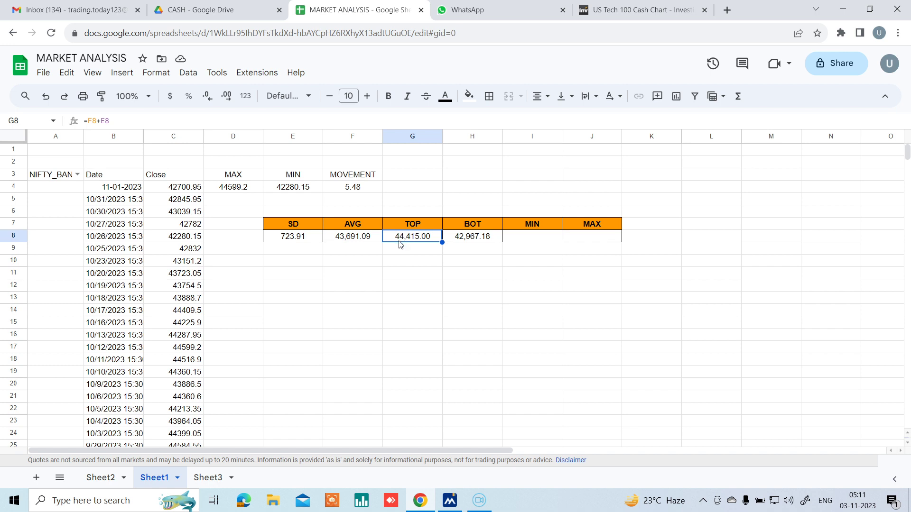
click(294, 241)
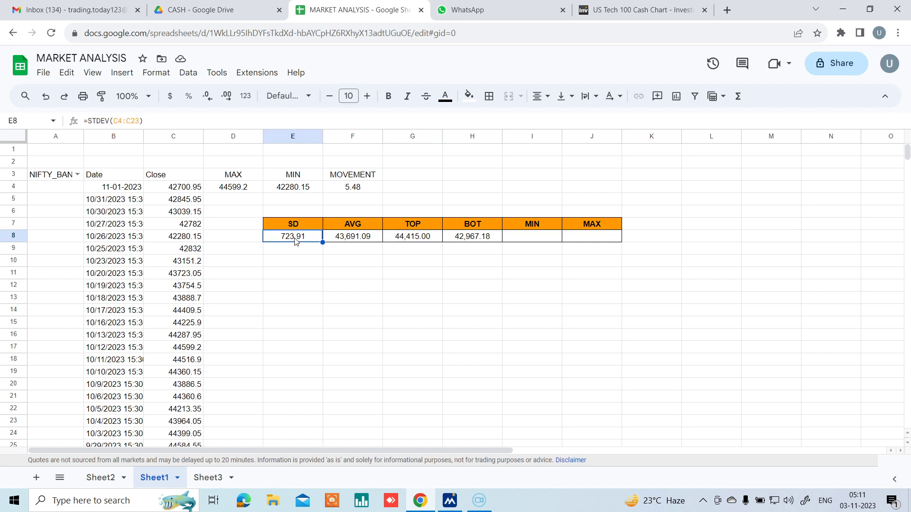